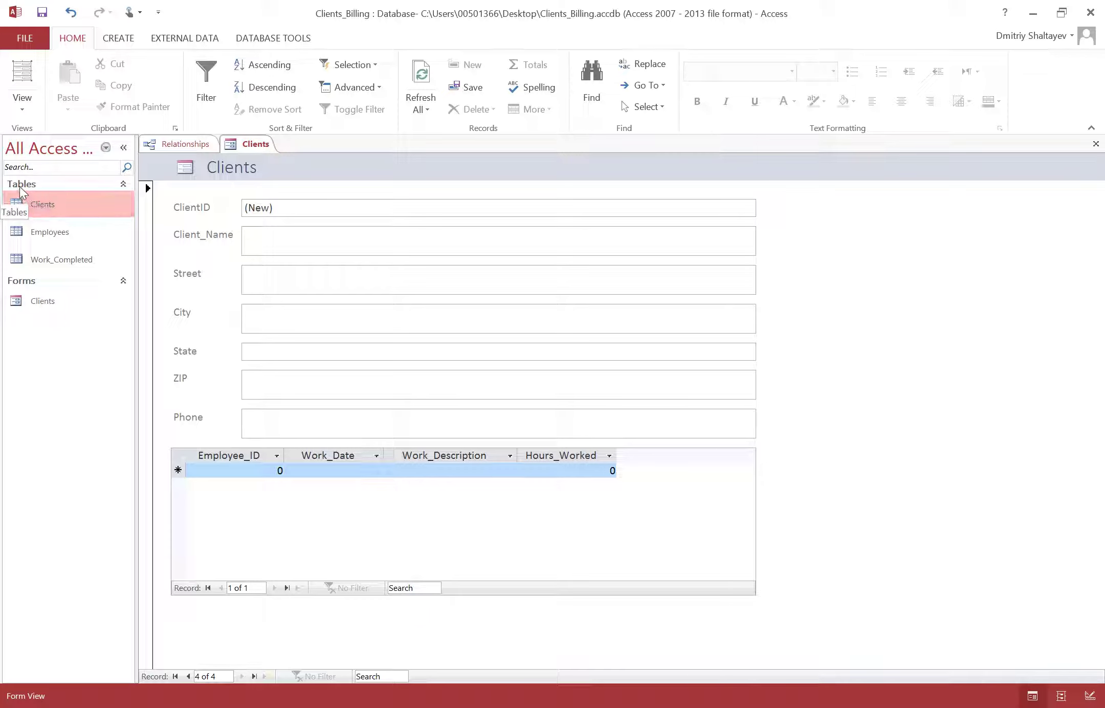
pyautogui.click(123, 184)
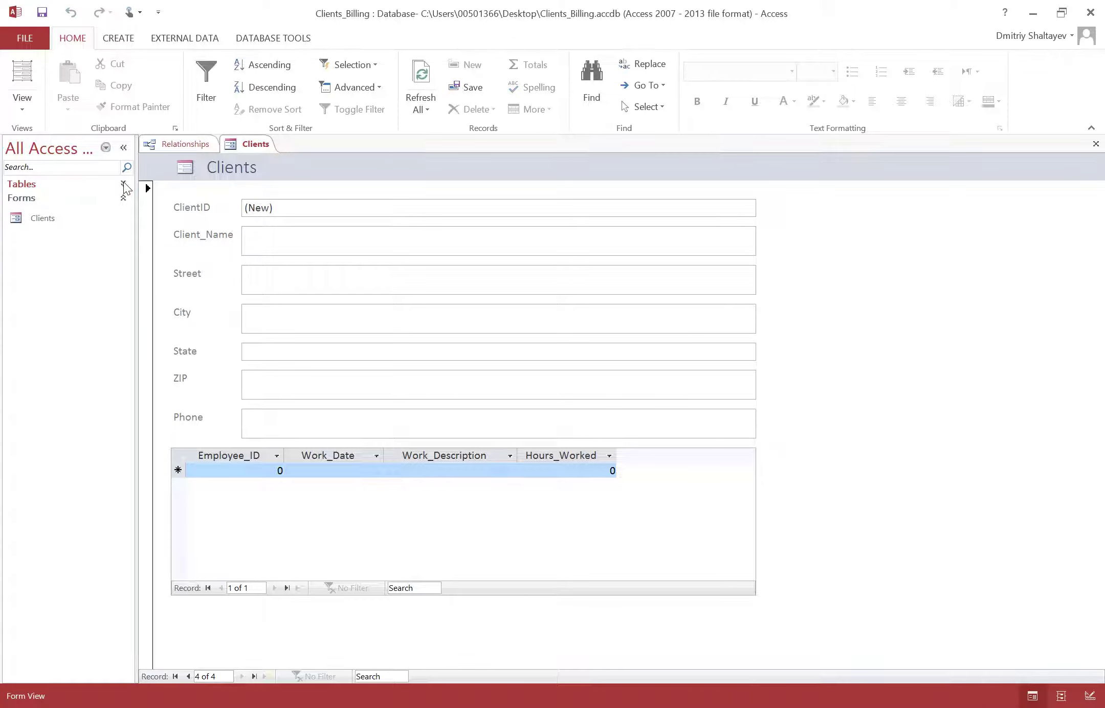
pyautogui.click(123, 184)
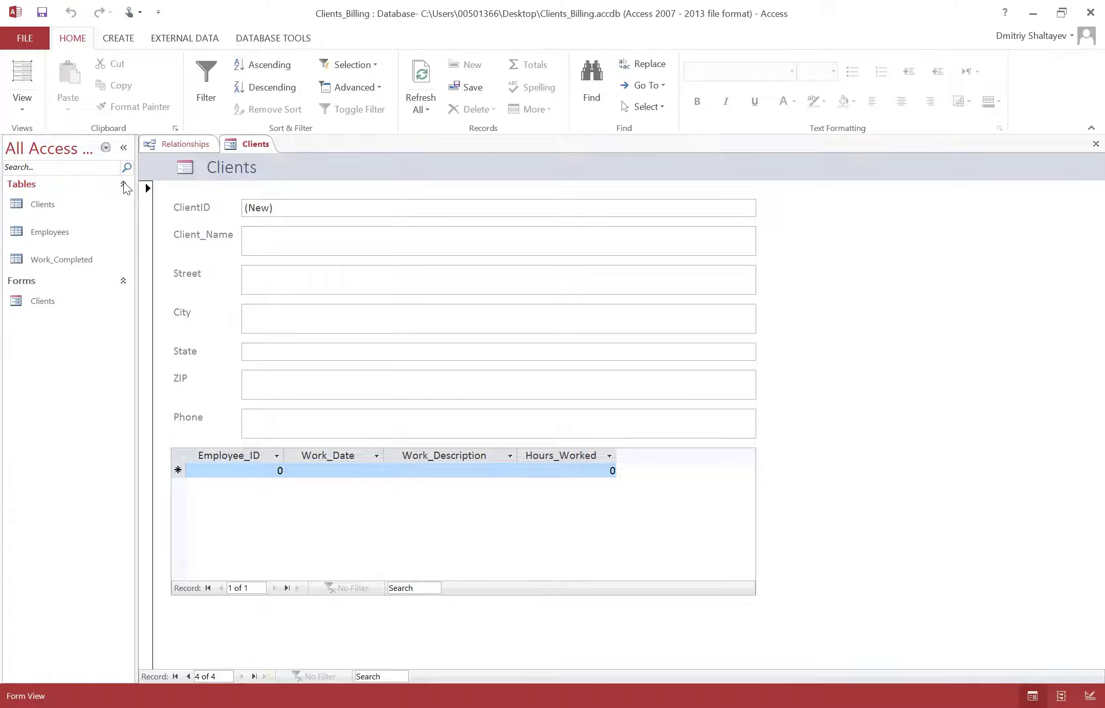
pyautogui.click(123, 183)
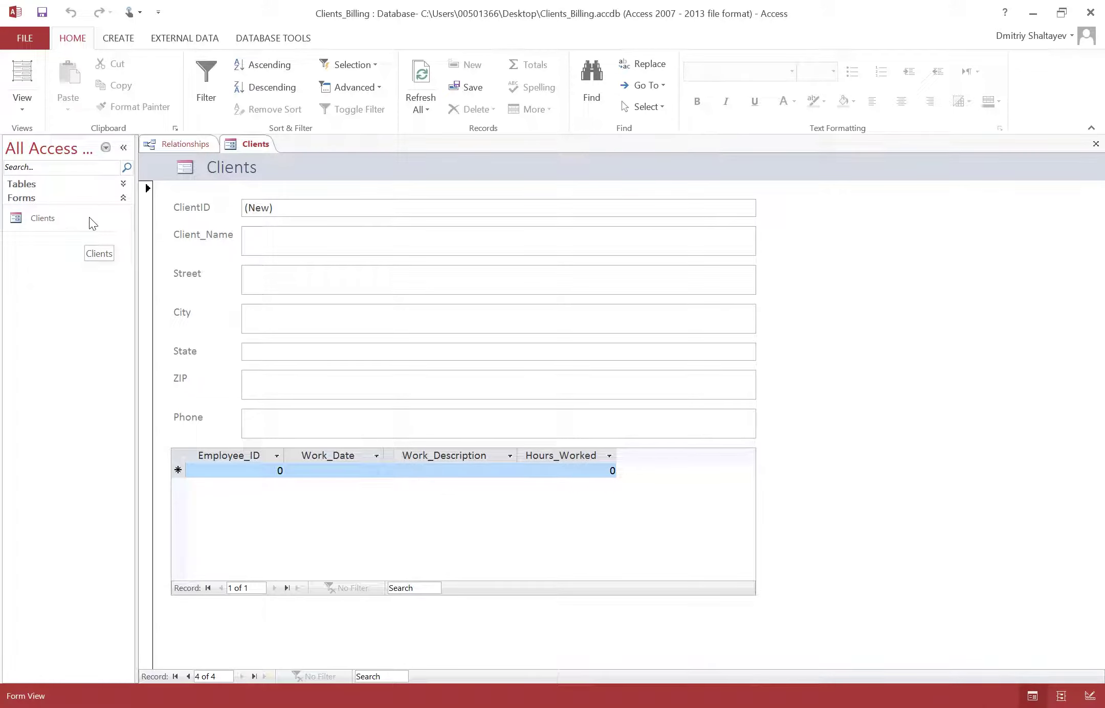
pyautogui.click(123, 185)
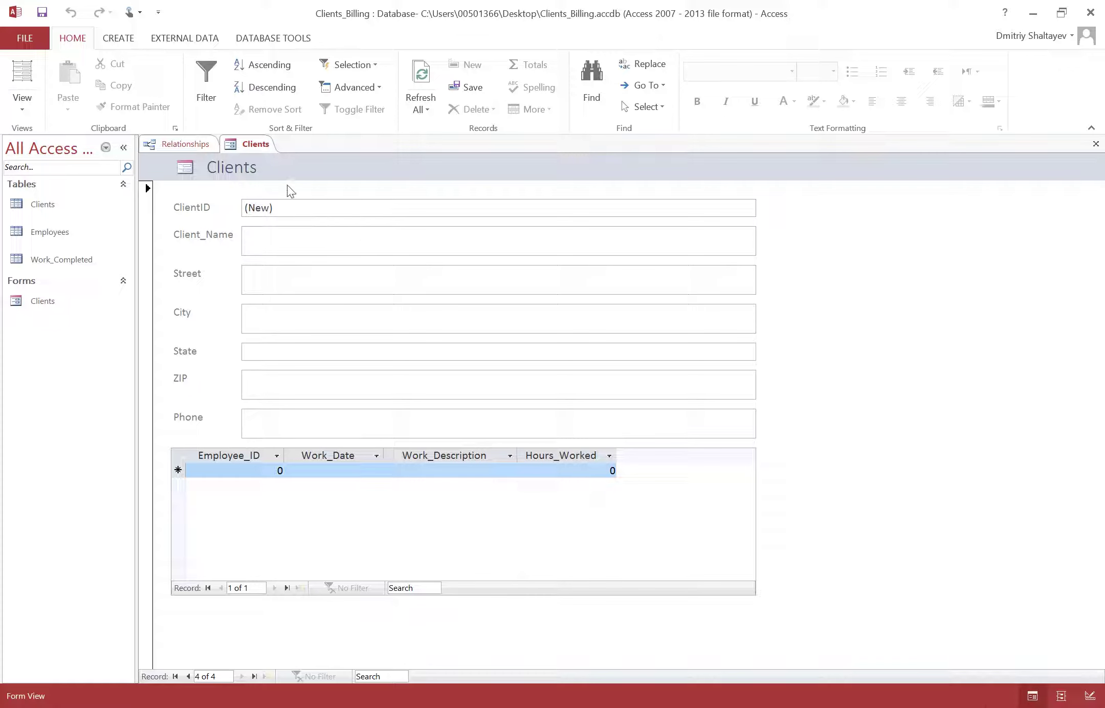
# Show the Clients form in Design View and examine its Form Header and Detail sections
pyautogui.click(28, 102)
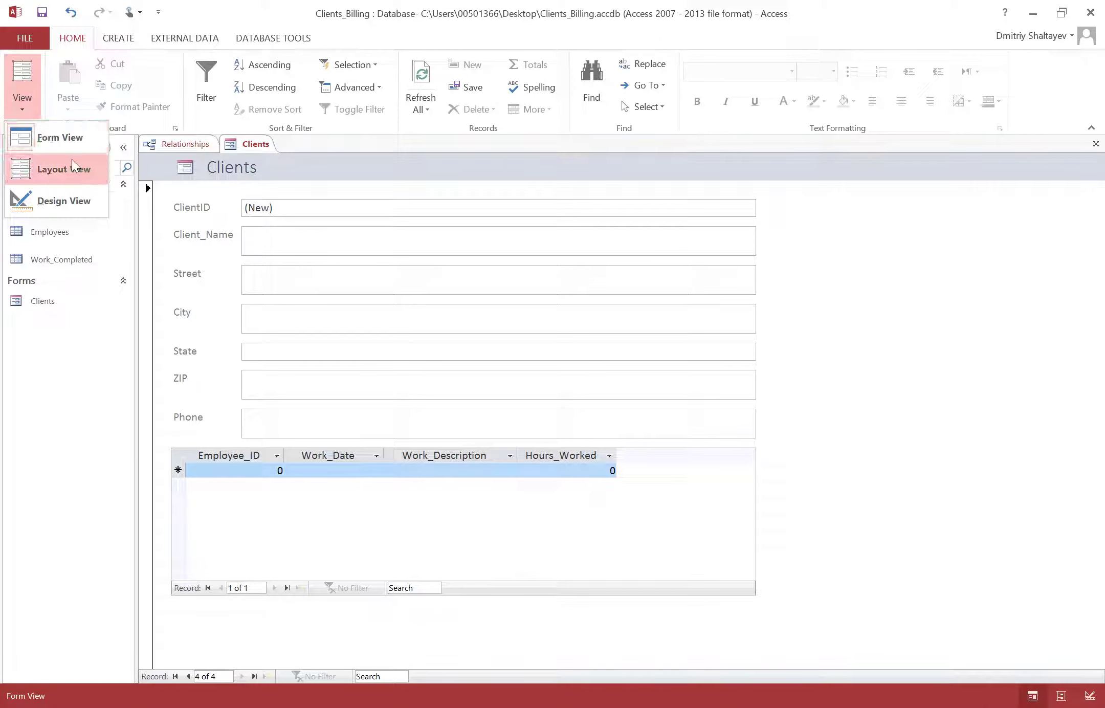
pyautogui.click(73, 203)
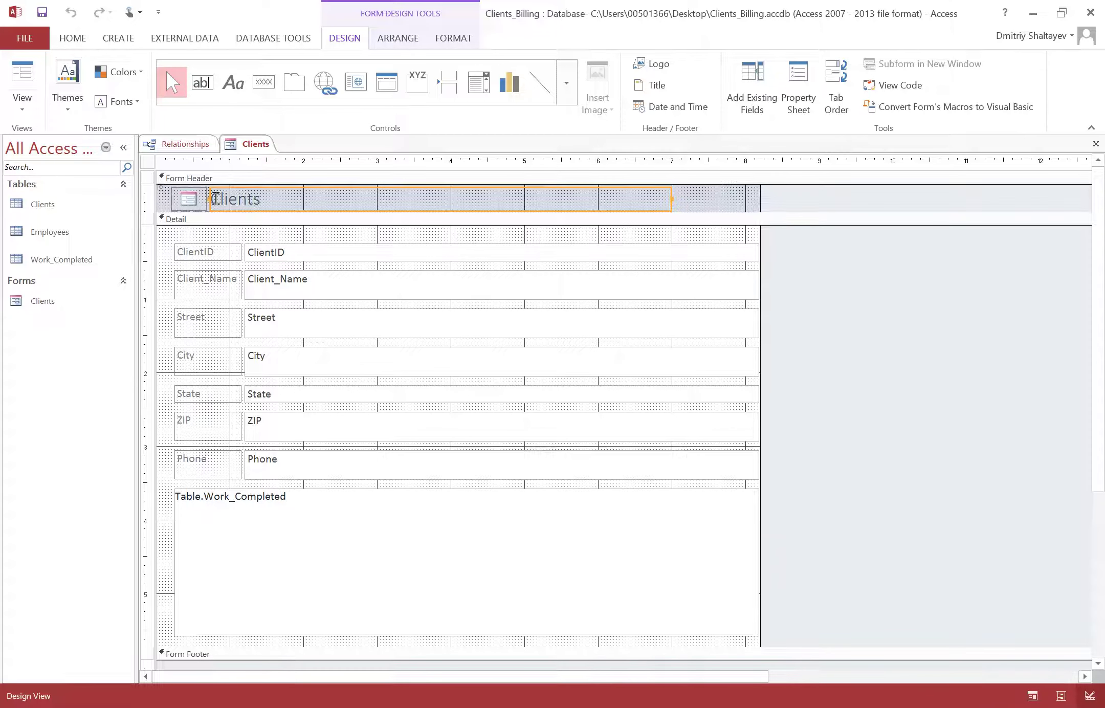
pyautogui.click(169, 218)
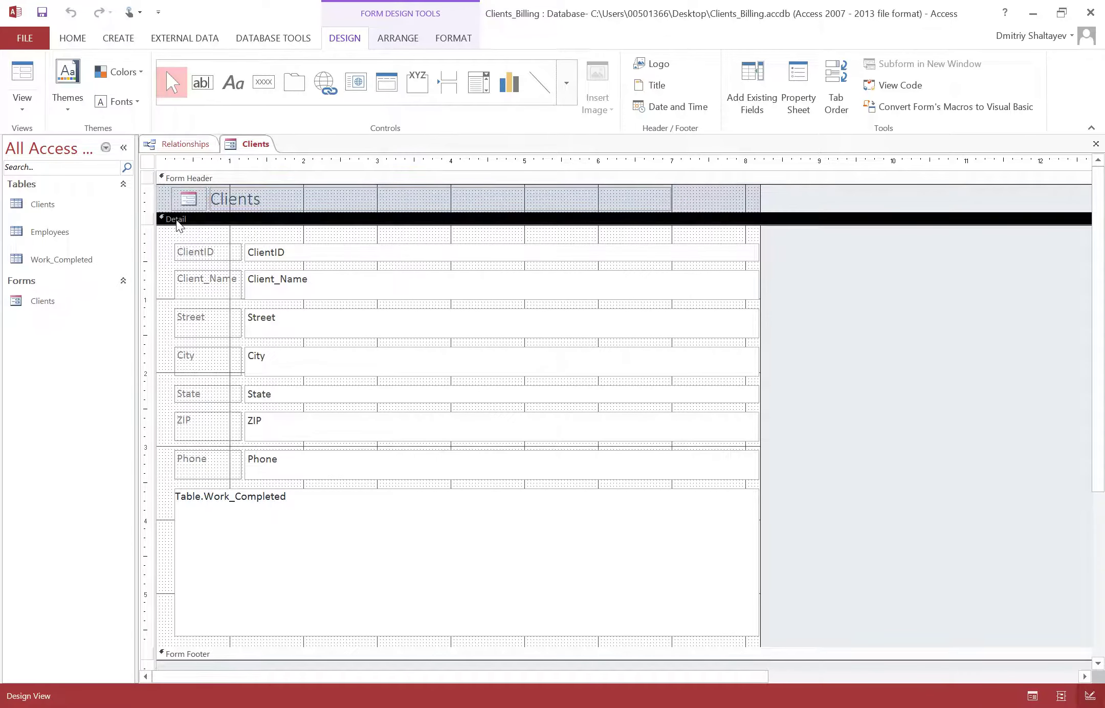
pyautogui.click(174, 183)
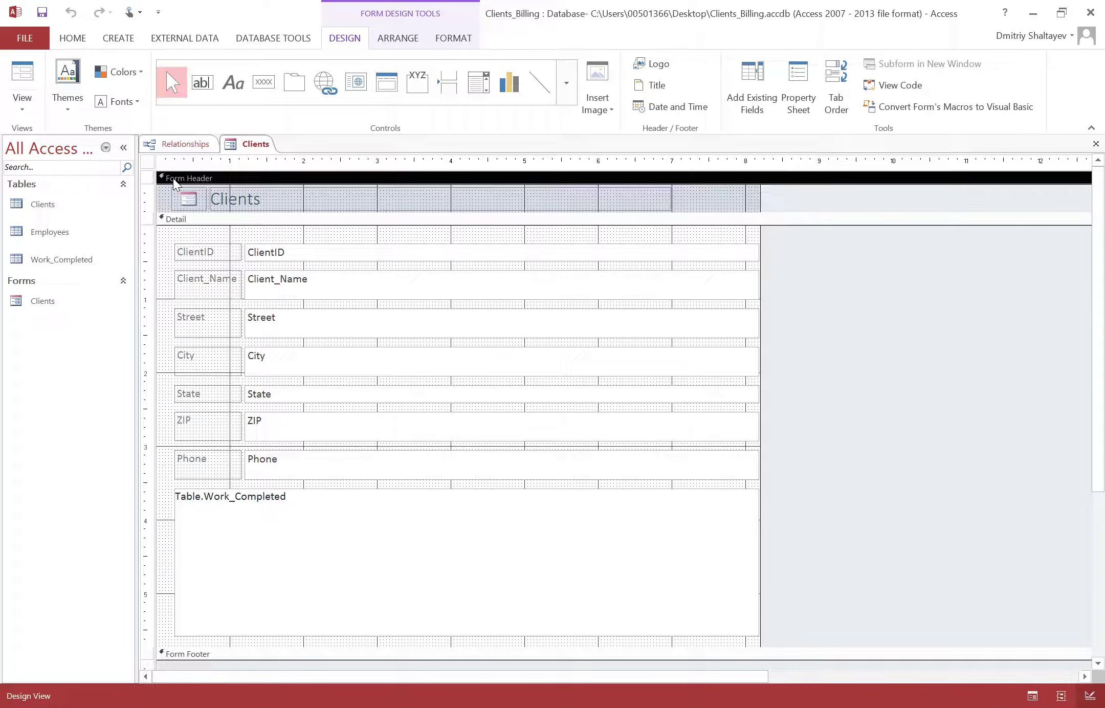
pyautogui.click(182, 219)
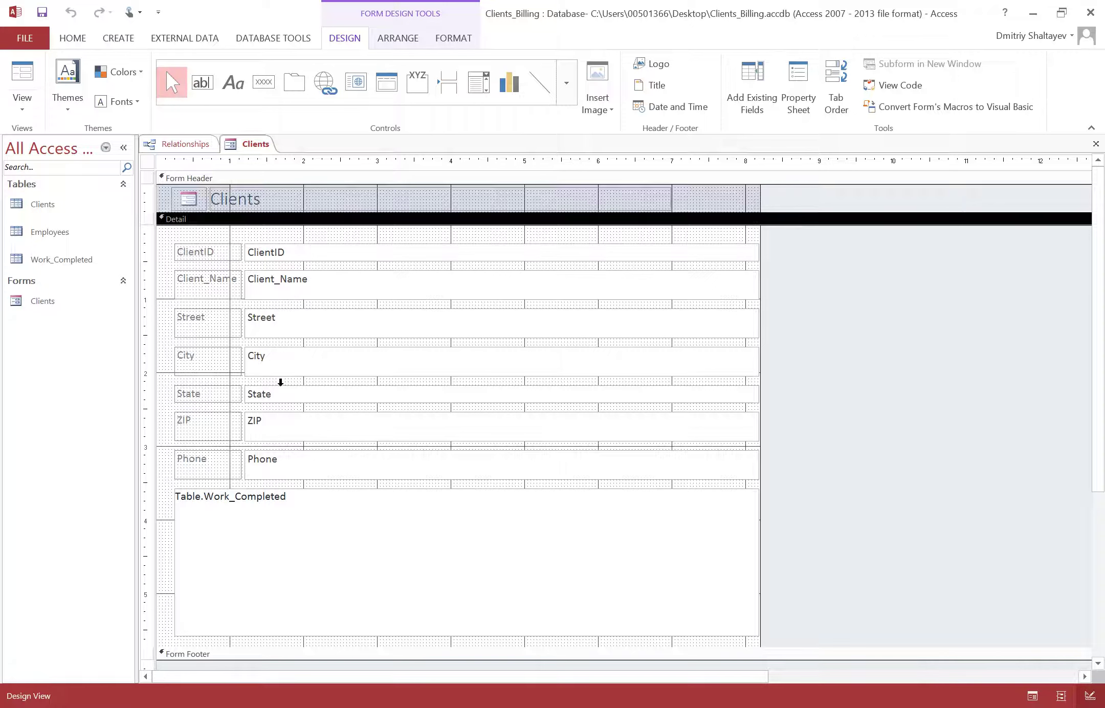
# Examine the ClientID and Client_Name labels and text boxes in the Detail section
pyautogui.click(306, 259)
pyautogui.click(311, 279)
pyautogui.click(202, 253)
pyautogui.click(204, 279)
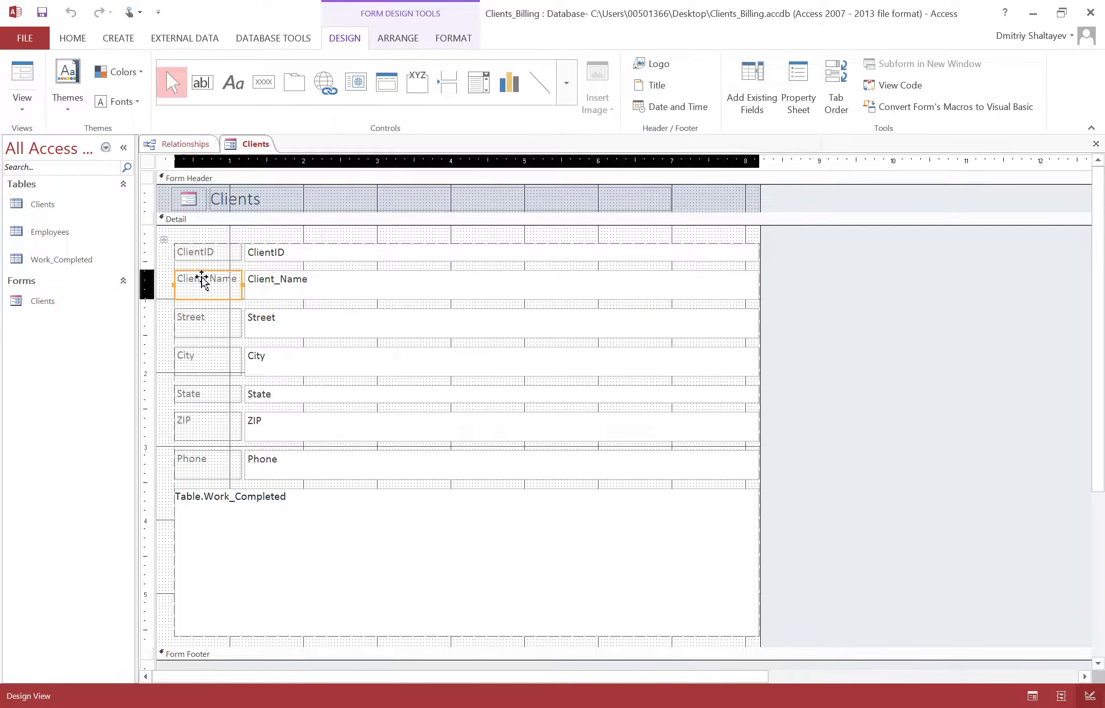
pyautogui.click(205, 257)
pyautogui.click(223, 290)
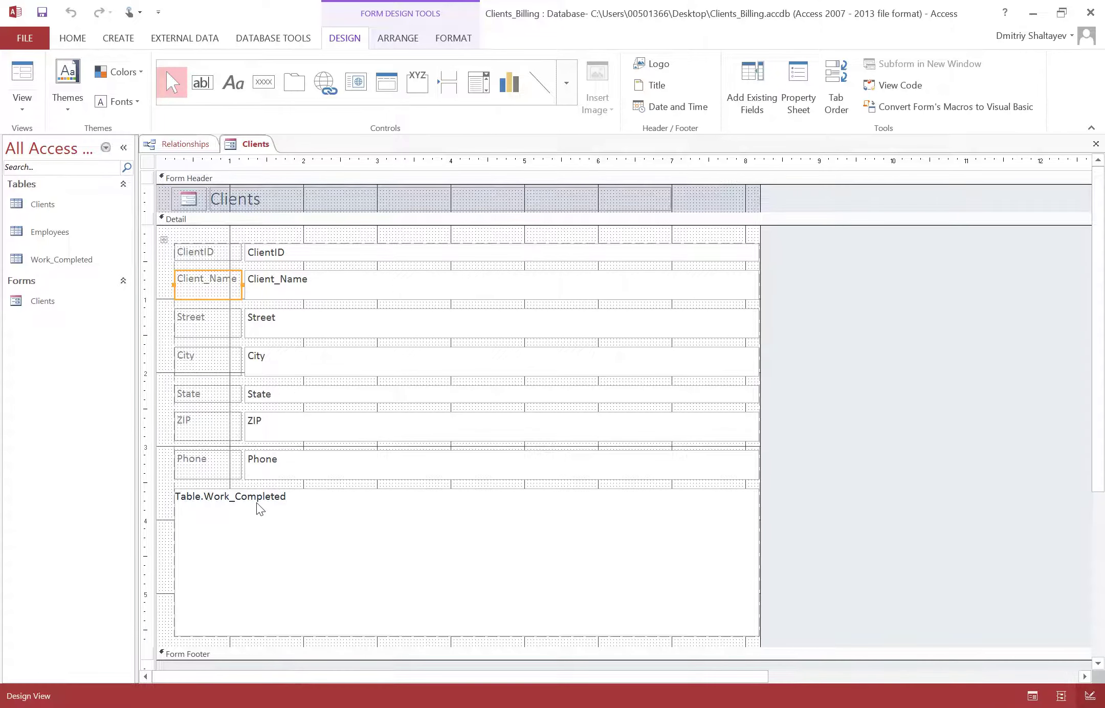
# Examine the extent of the Detail section and the Form Footer below it
pyautogui.click(183, 219)
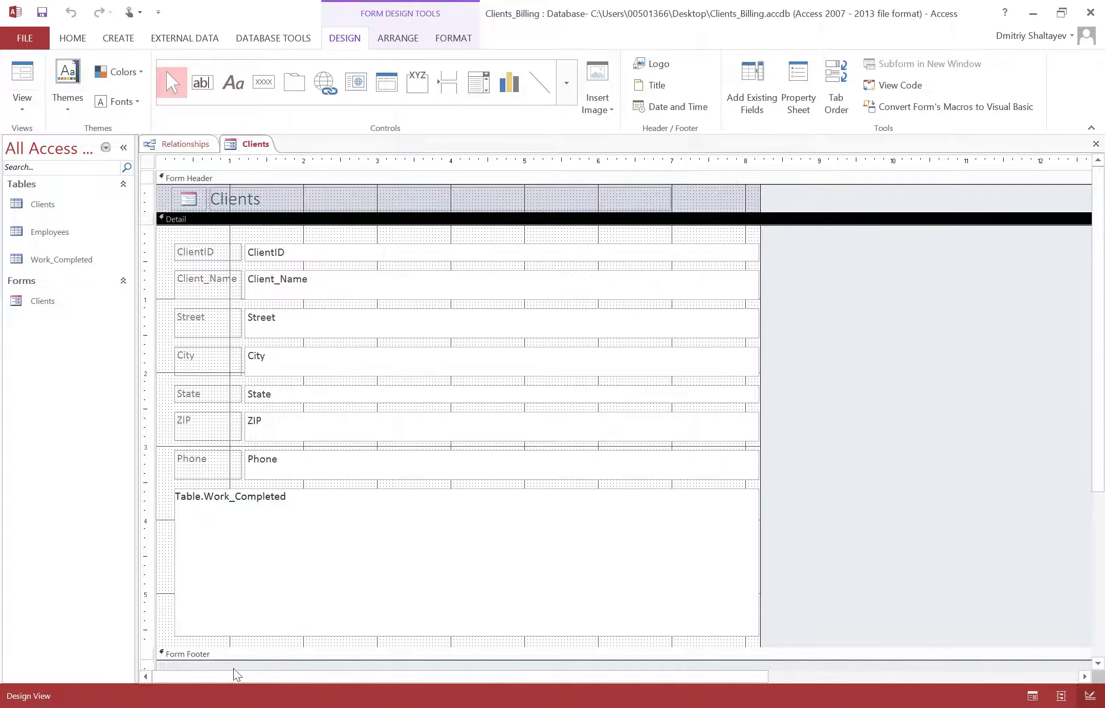
pyautogui.click(228, 655)
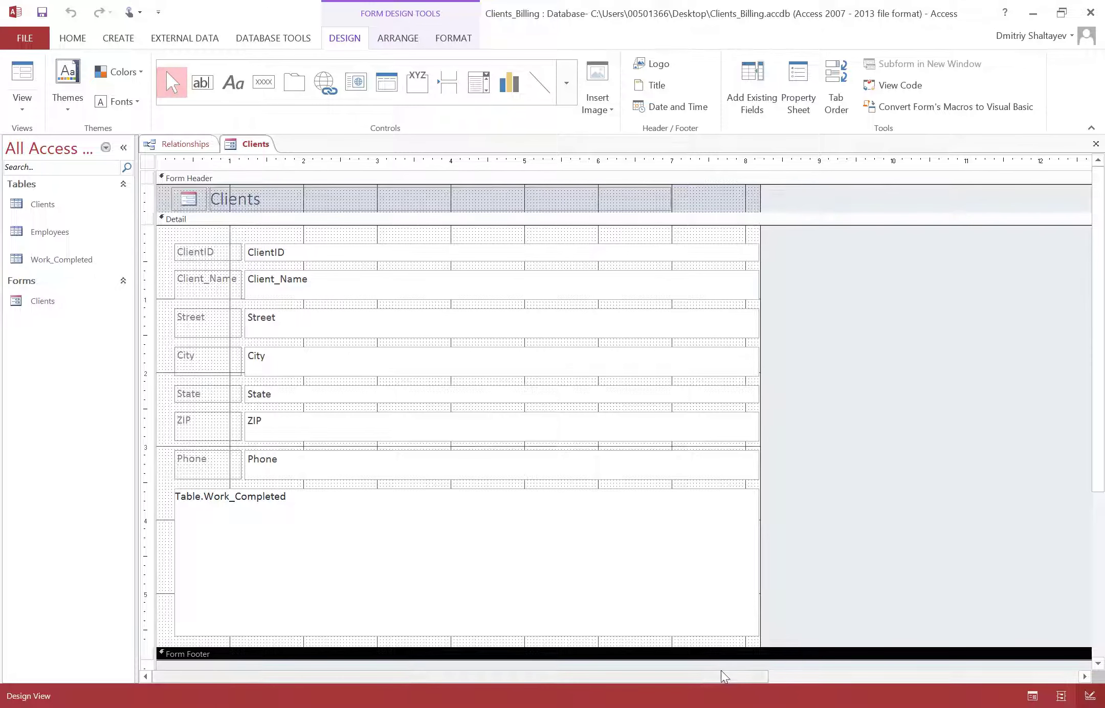
pyautogui.scroll(-3, 532, 643)
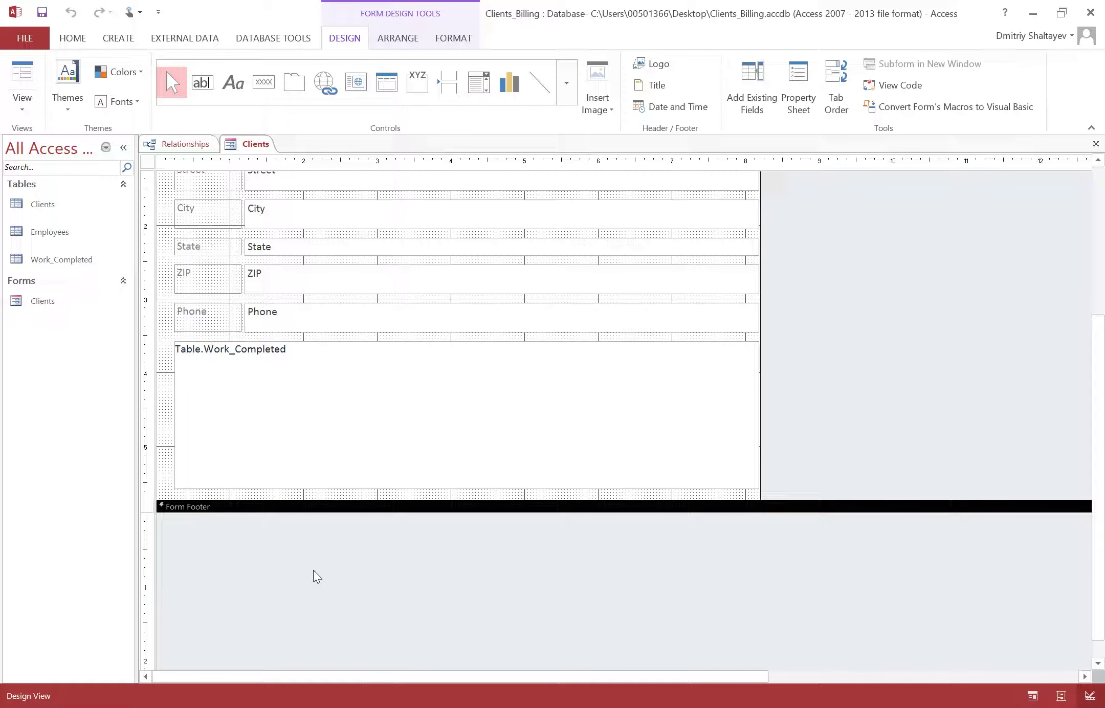
pyautogui.scroll(3, 317, 577)
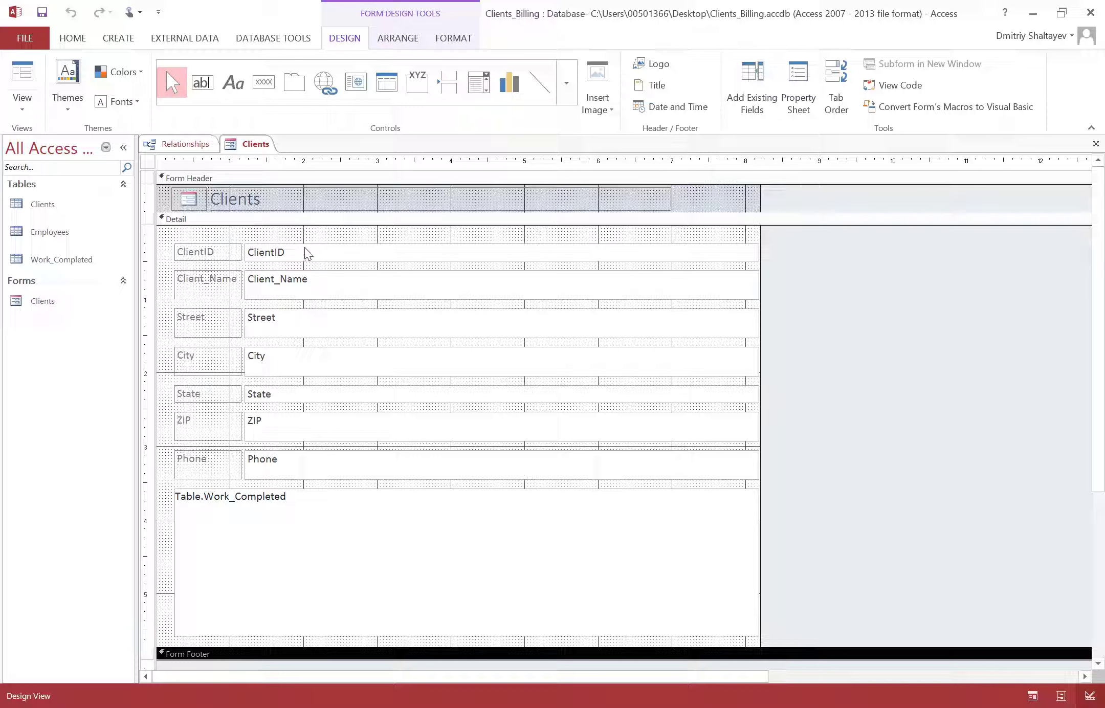
# Show the Clients form in Form View and browse forward to the third client record
pyautogui.click(30, 109)
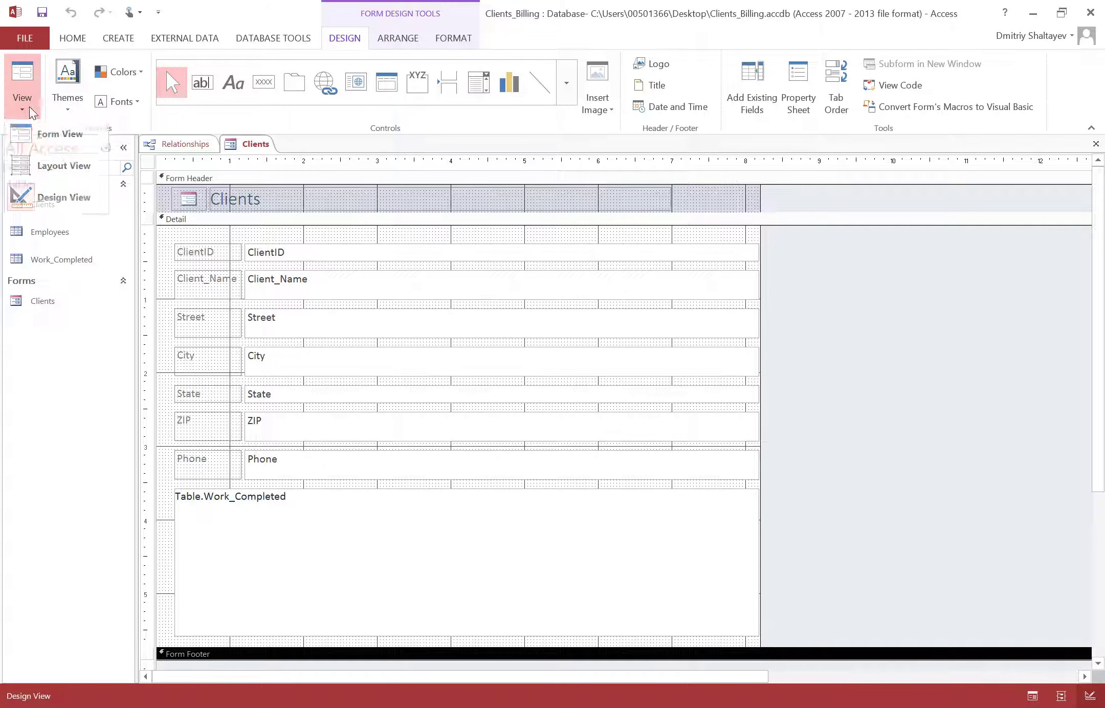
pyautogui.click(61, 134)
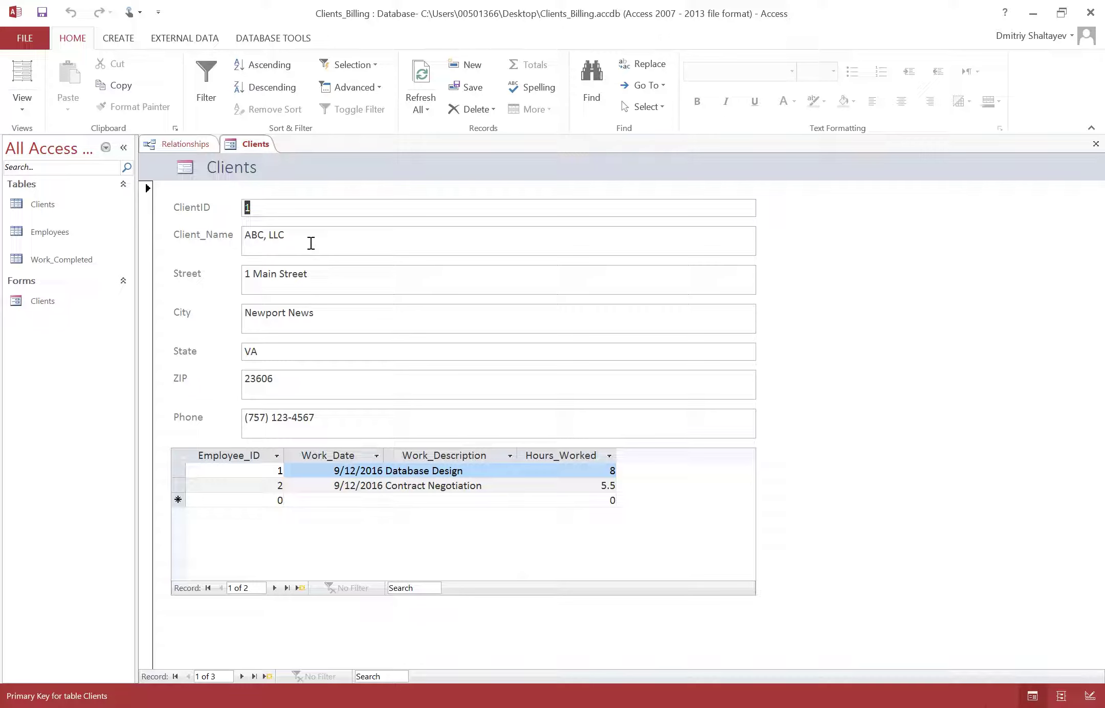
pyautogui.click(241, 677)
pyautogui.click(242, 677)
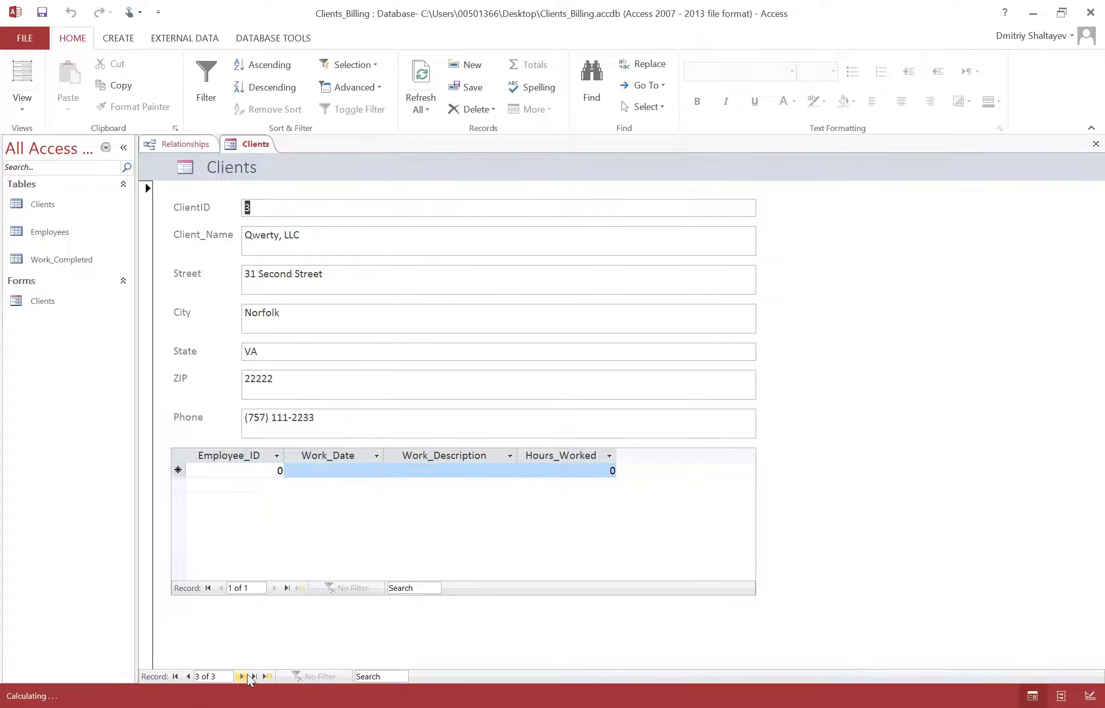
pyautogui.click(307, 232)
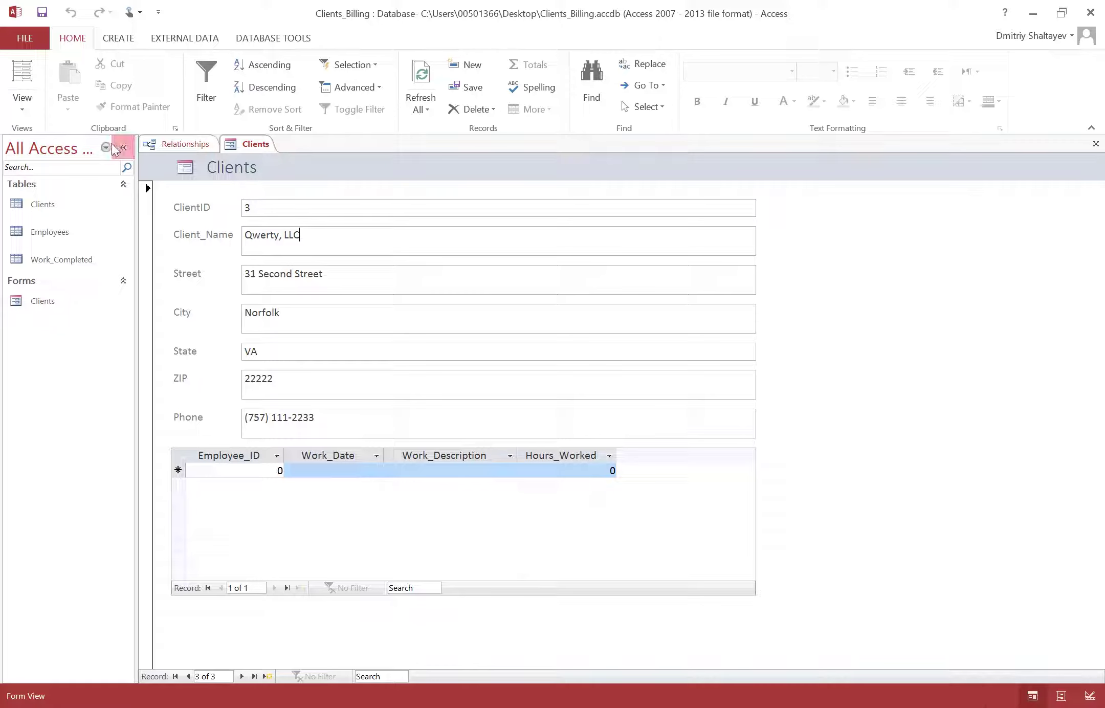
# Return the form to Design View and display the property sheet for the ClientID text box
pyautogui.click(37, 101)
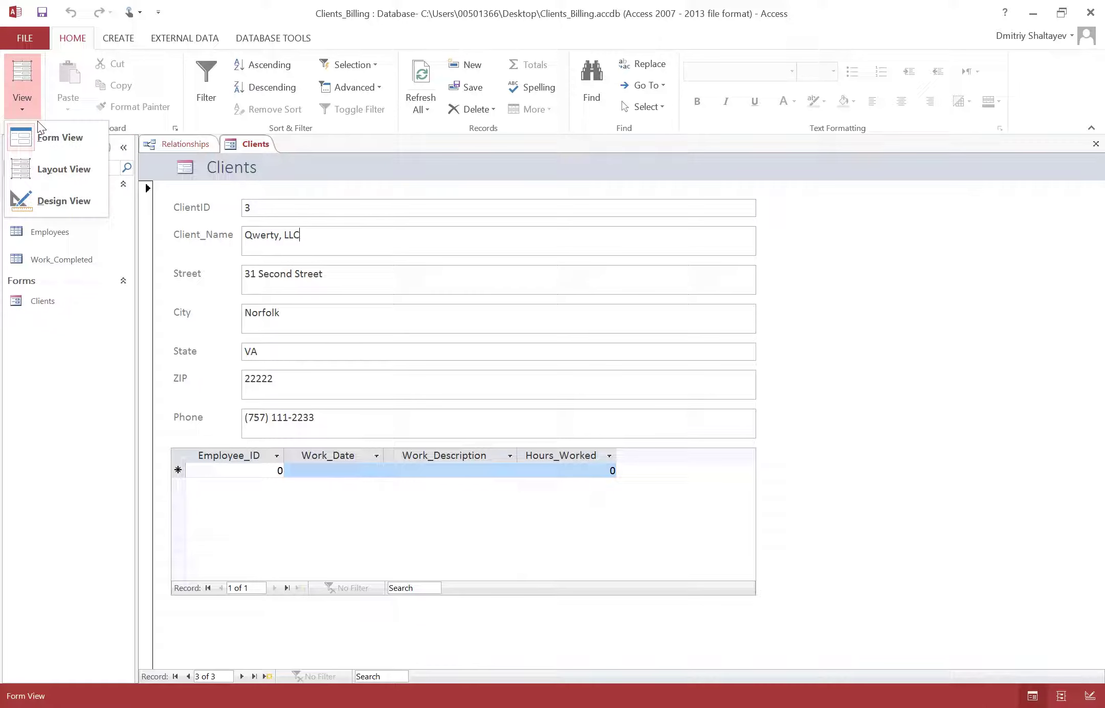
pyautogui.click(61, 200)
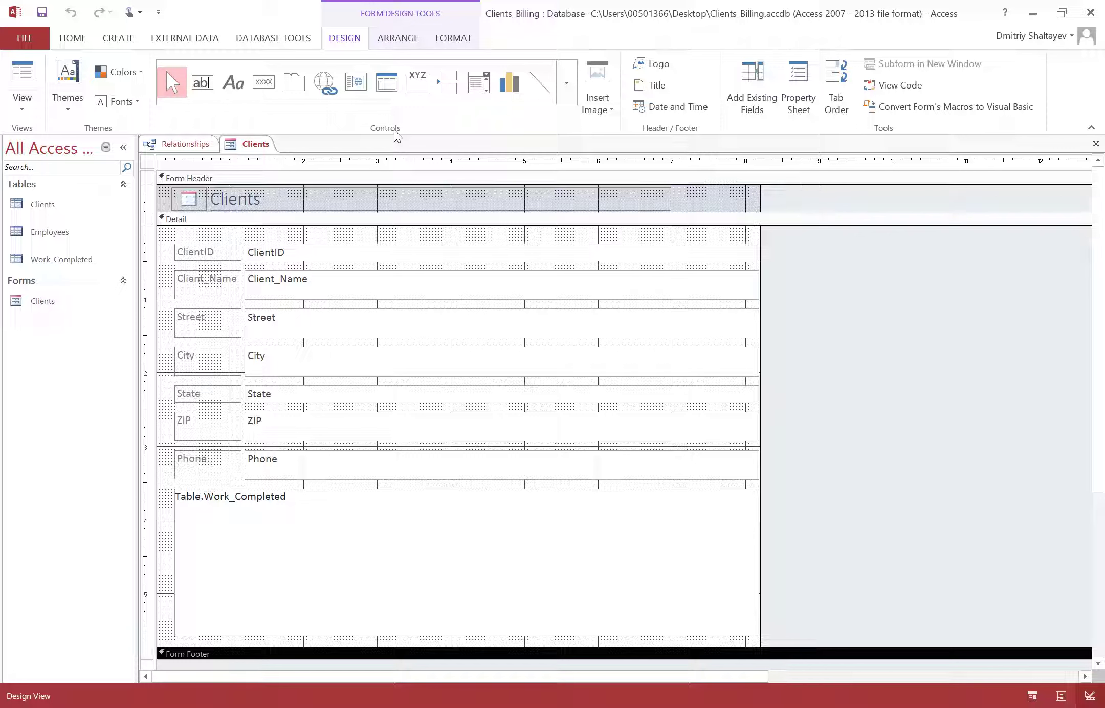
pyautogui.click(323, 255)
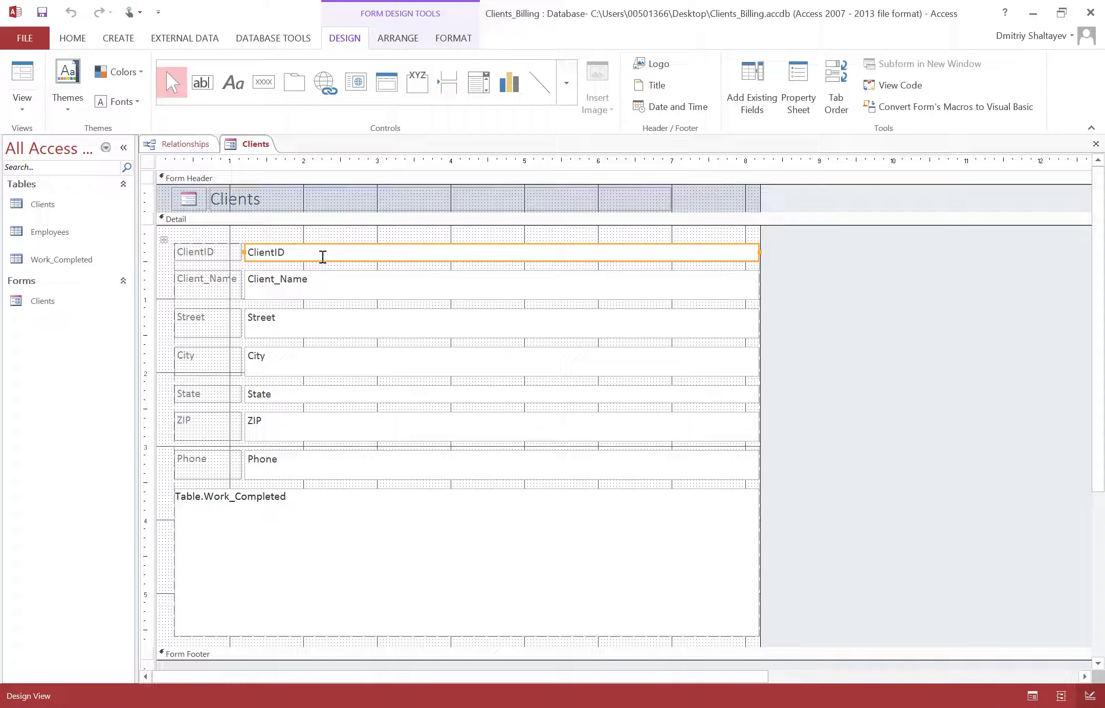
pyautogui.click(809, 116)
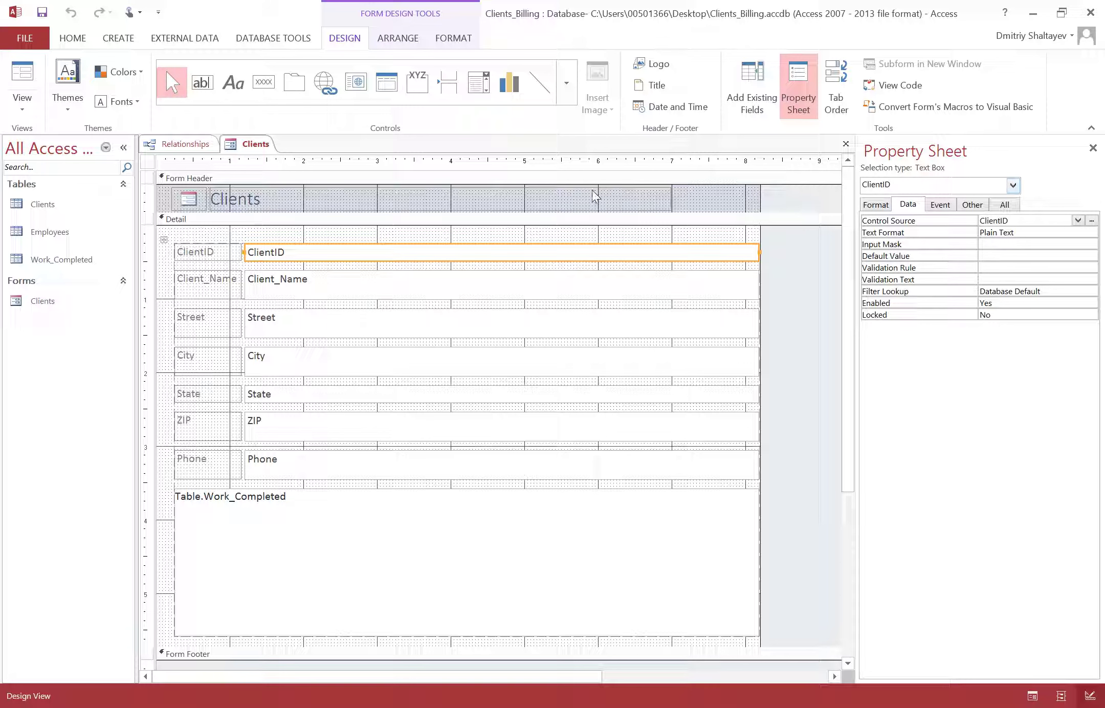
# Examine the data properties of the Client_Name, Street, City, State, ZIP and Phone text boxes in turn
pyautogui.click(504, 279)
pyautogui.click(509, 320)
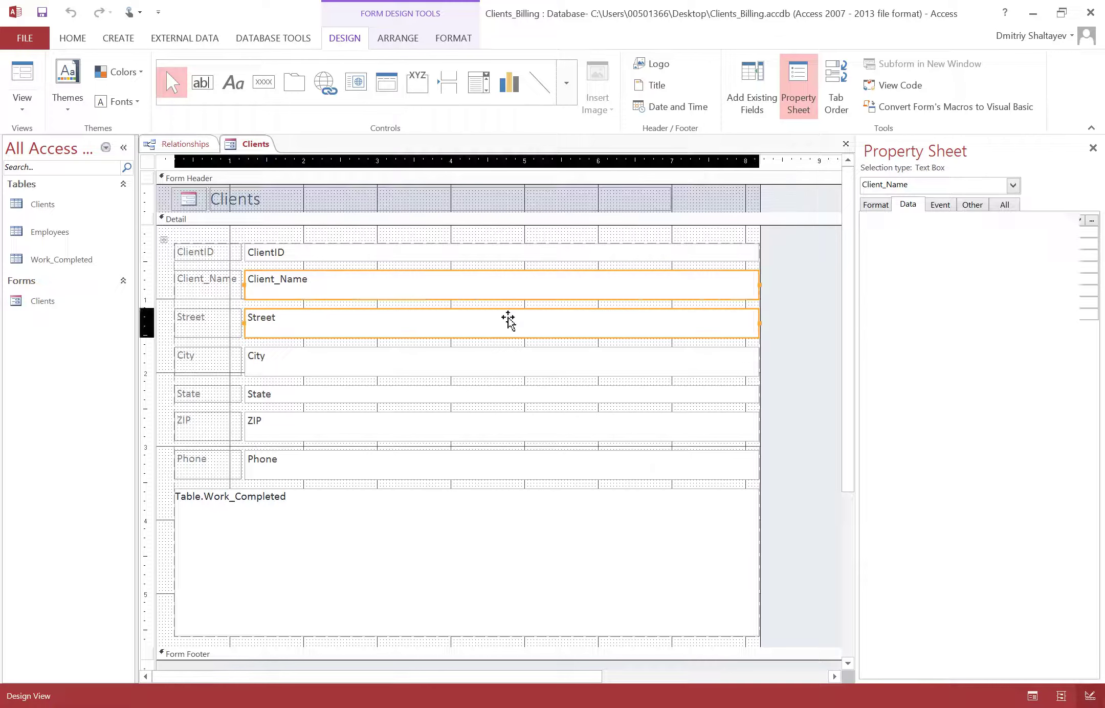
pyautogui.click(517, 364)
pyautogui.click(518, 393)
pyautogui.click(523, 435)
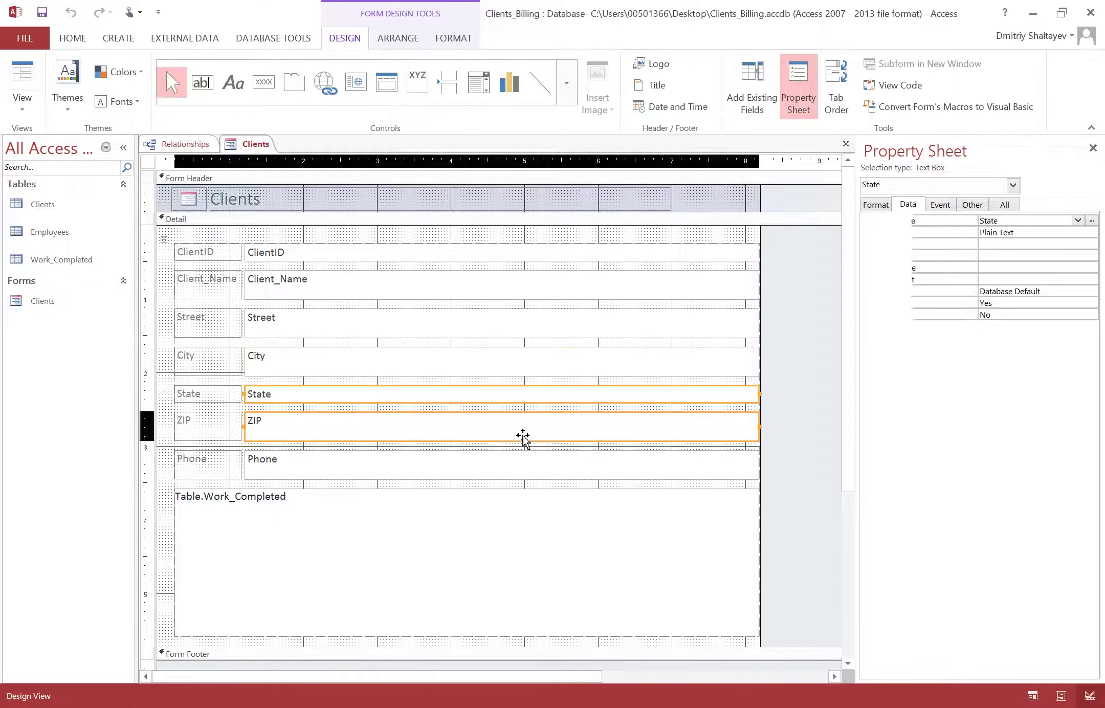
pyautogui.click(521, 466)
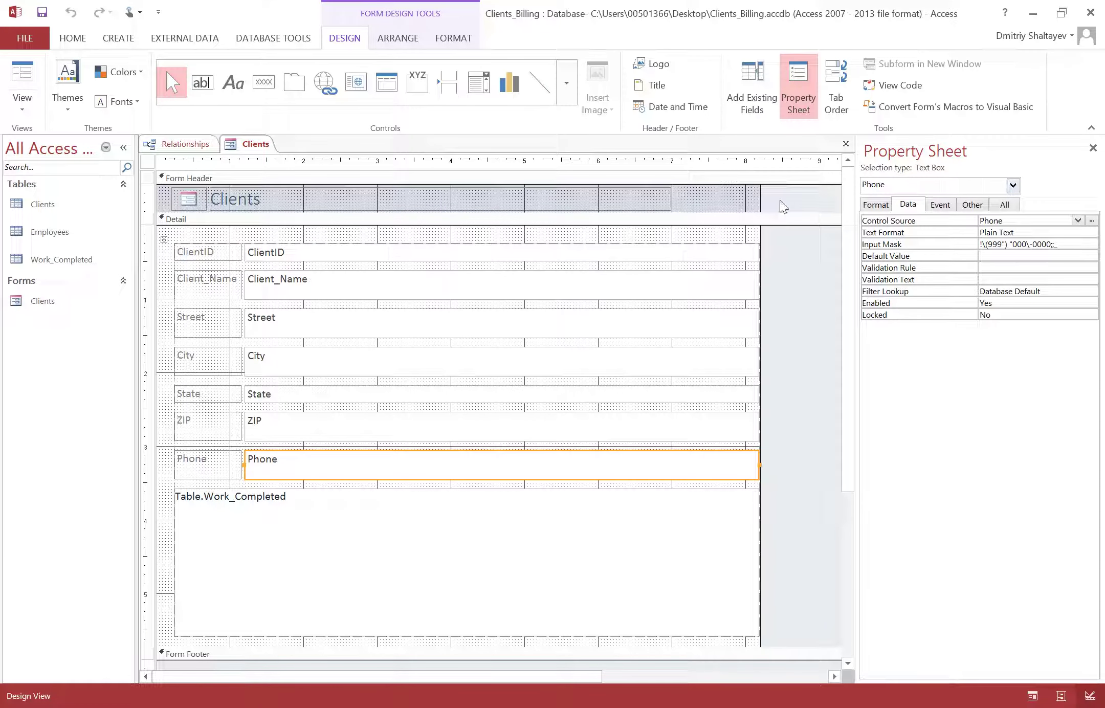
# Show the form in Form View and check that the first record's Client_Name and Street fields accept editing
pyautogui.click(22, 105)
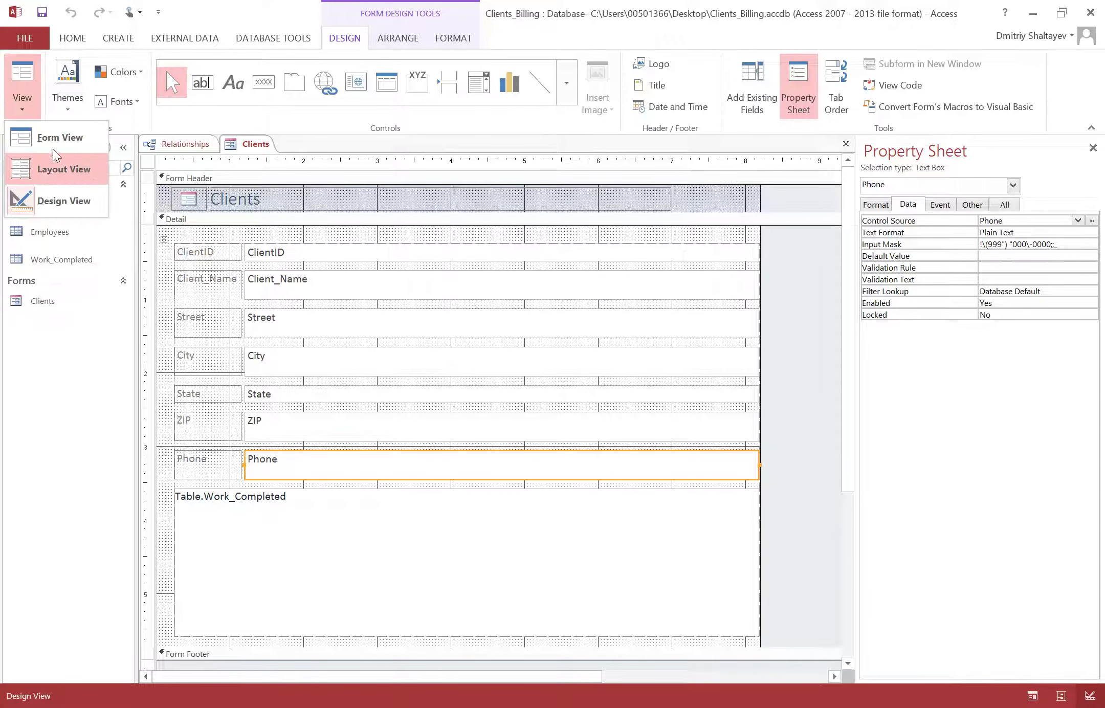
pyautogui.click(51, 139)
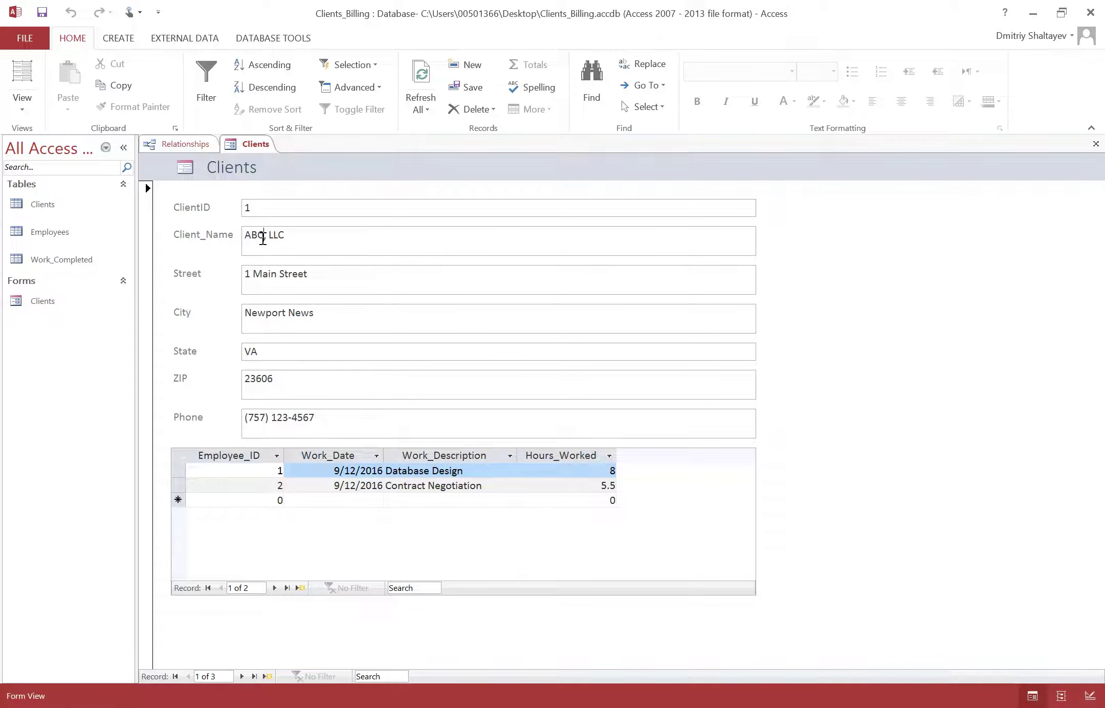
pyautogui.click(263, 237)
pyautogui.write(',')
pyautogui.click(279, 290)
# Return the form to Design View and examine the properties of the ClientID label
pyautogui.click(24, 109)
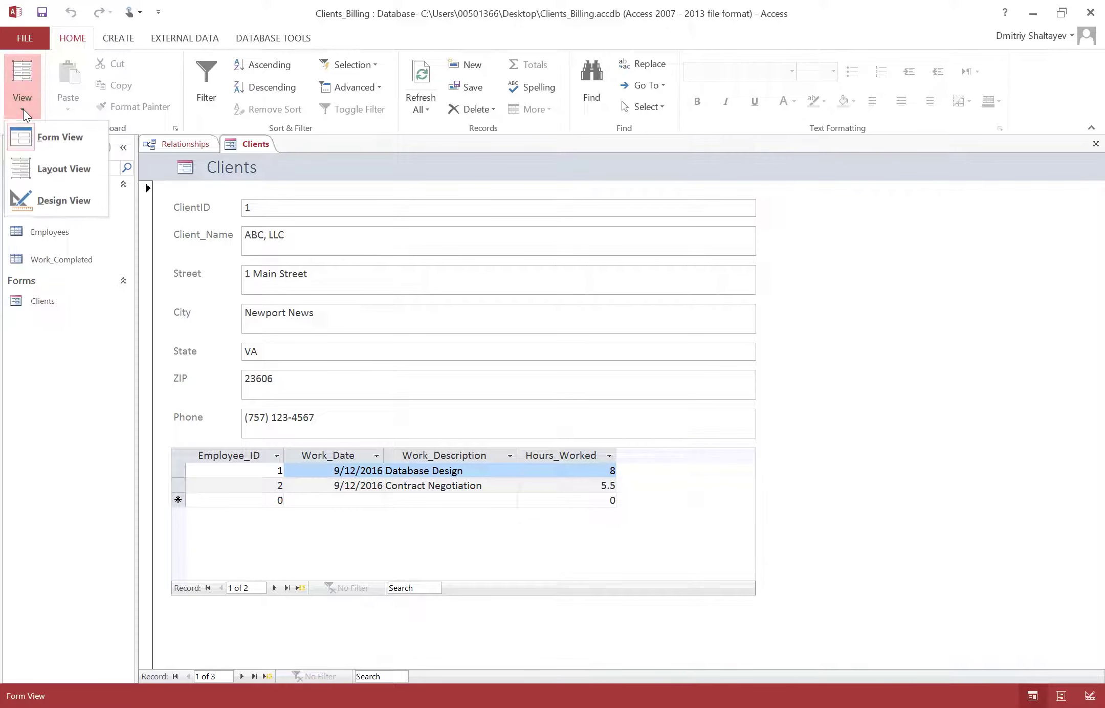
pyautogui.click(86, 202)
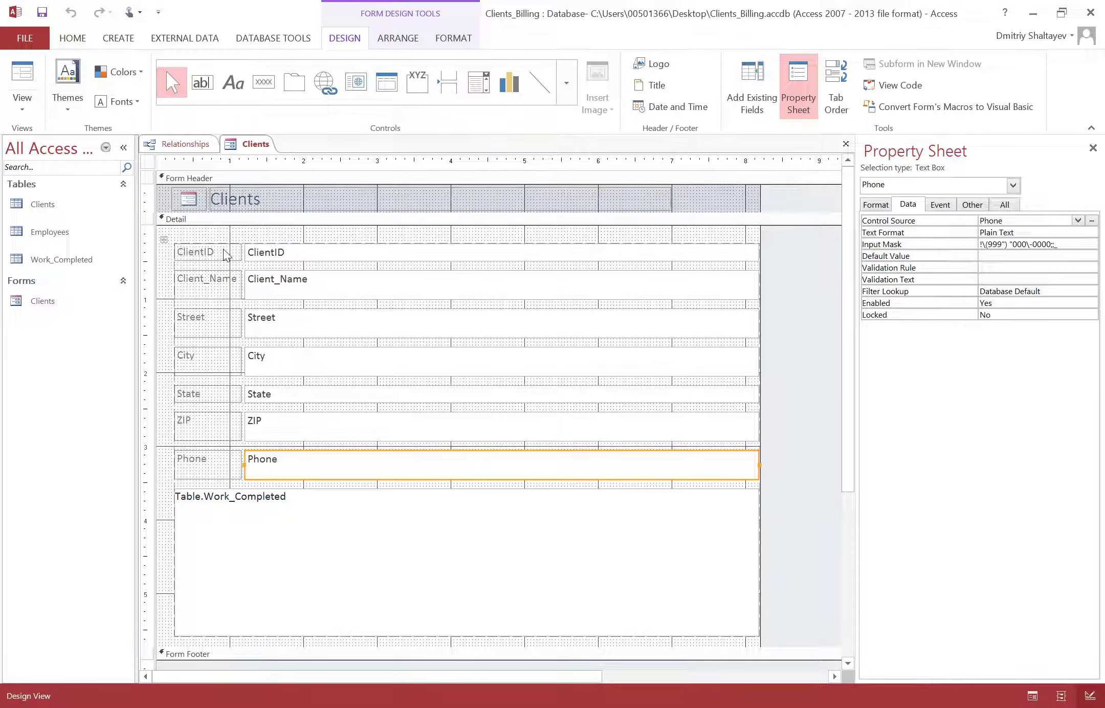
pyautogui.click(228, 254)
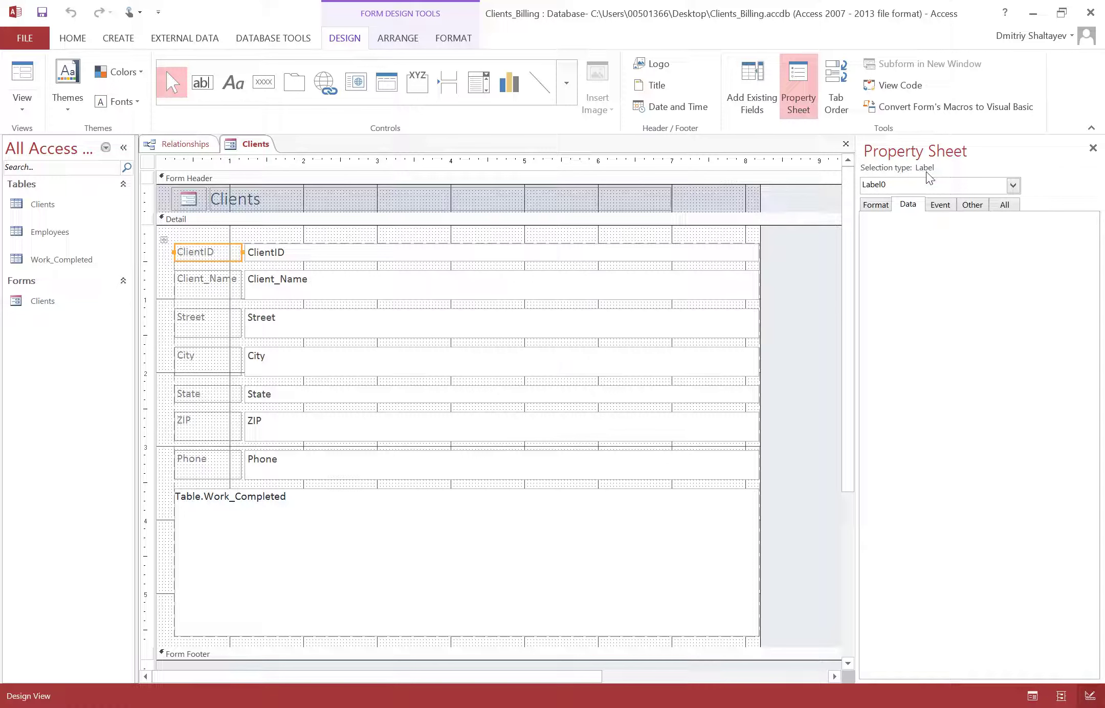
# Change the title label in the Form Header to "Form to Enter Clients"
pyautogui.click(411, 203)
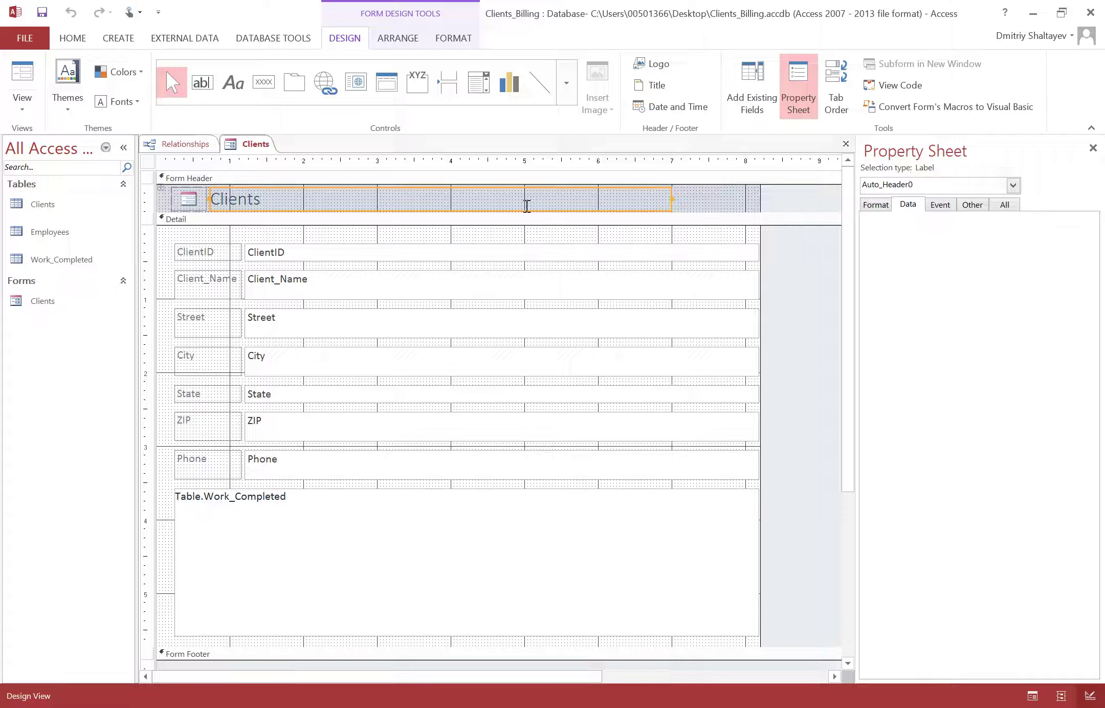
pyautogui.click(522, 205)
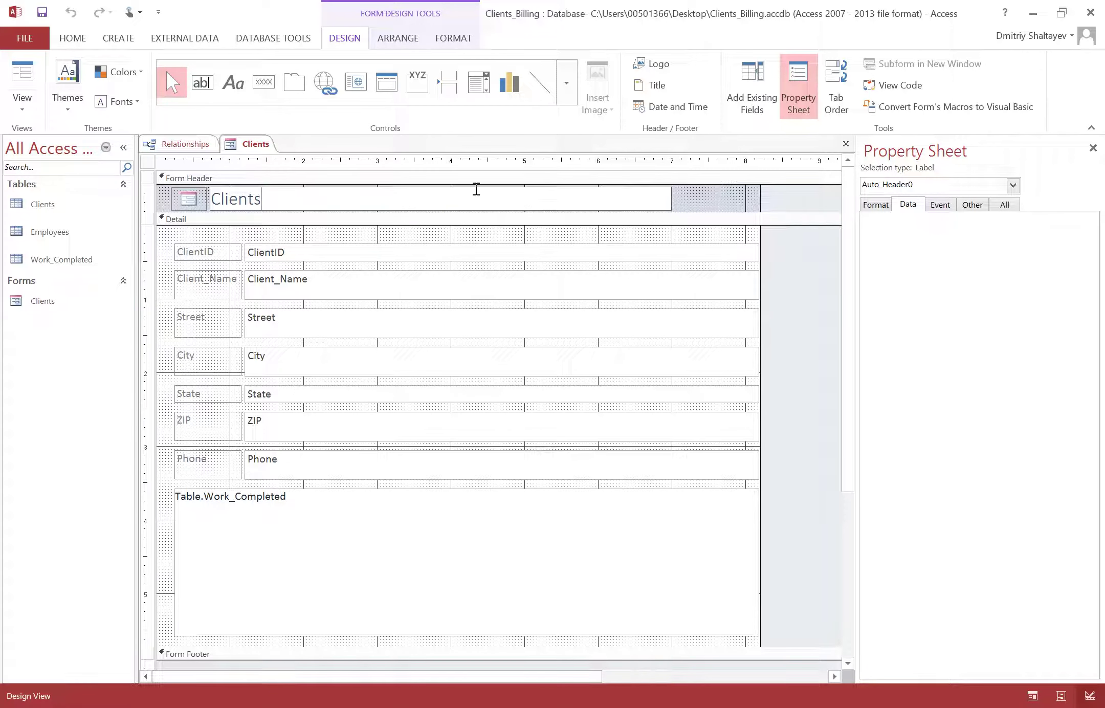
pyautogui.click(215, 201)
pyautogui.write('Form to Ent')
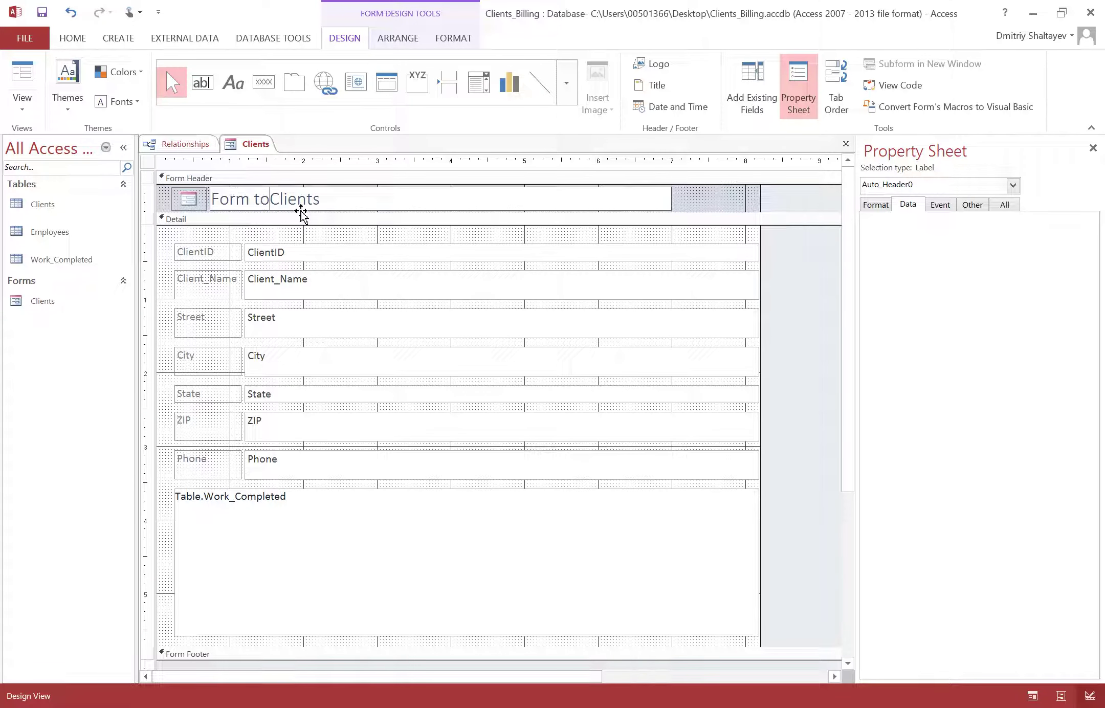
pyautogui.write('er a')
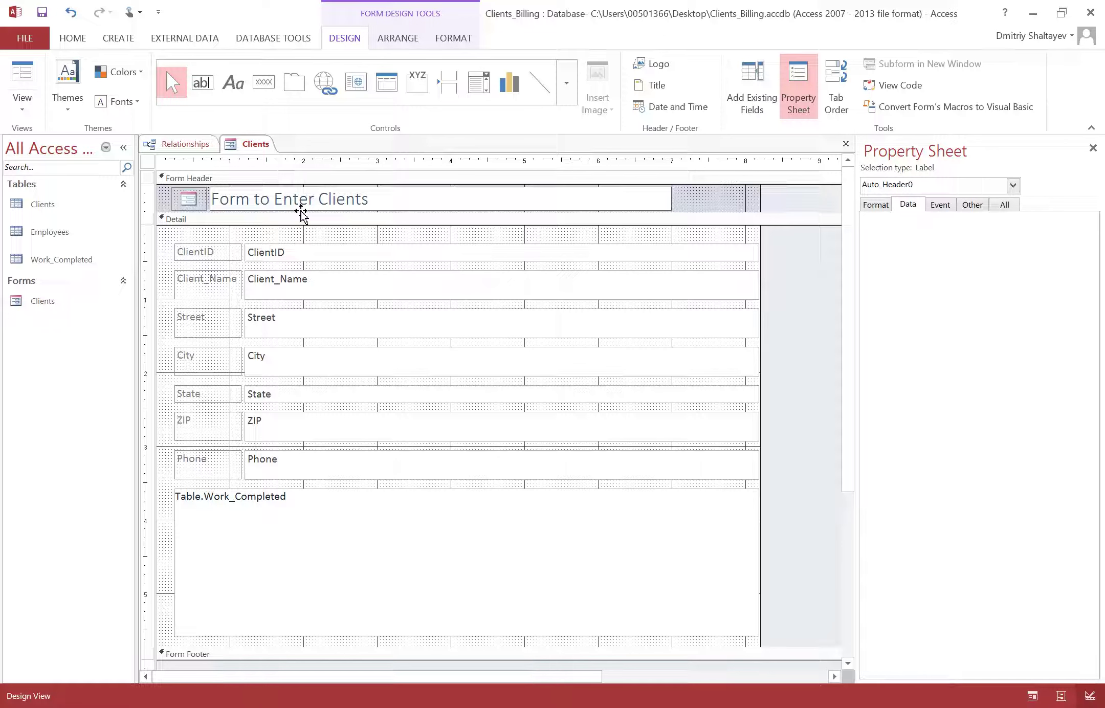
# Change the title label in the Form Header to "Form to Enter and Edit Clients" and make it bold
pyautogui.write('nd Edit')
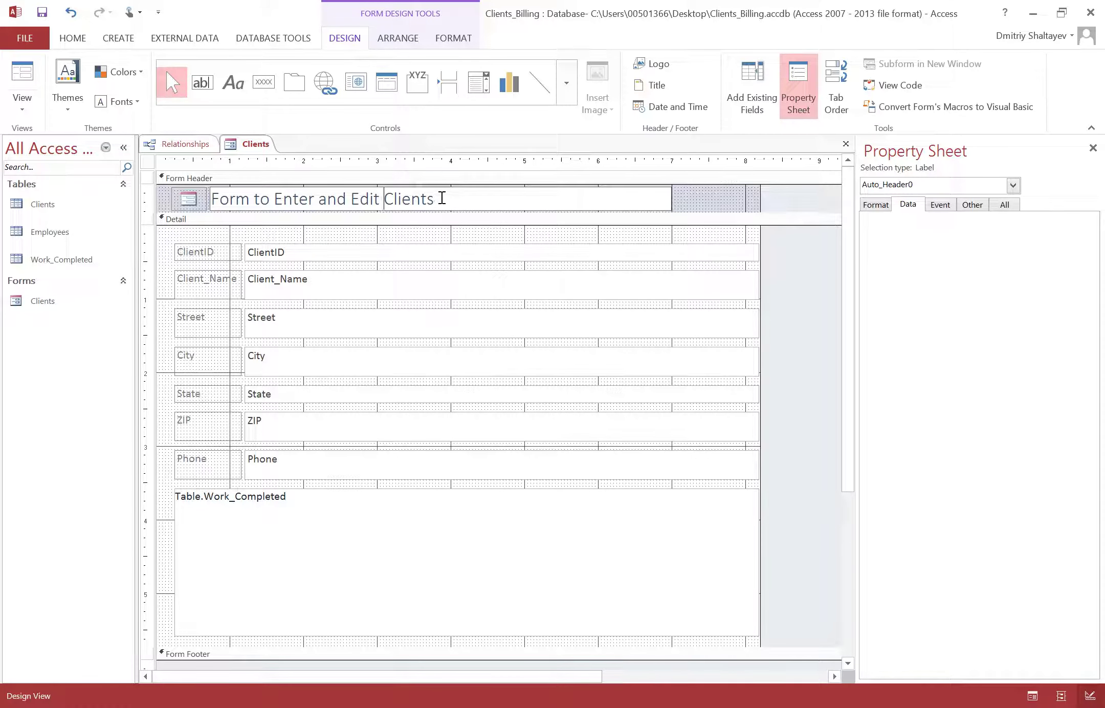
pyautogui.click(441, 198)
pyautogui.moveTo(436, 198); pyautogui.dragTo(209, 199)
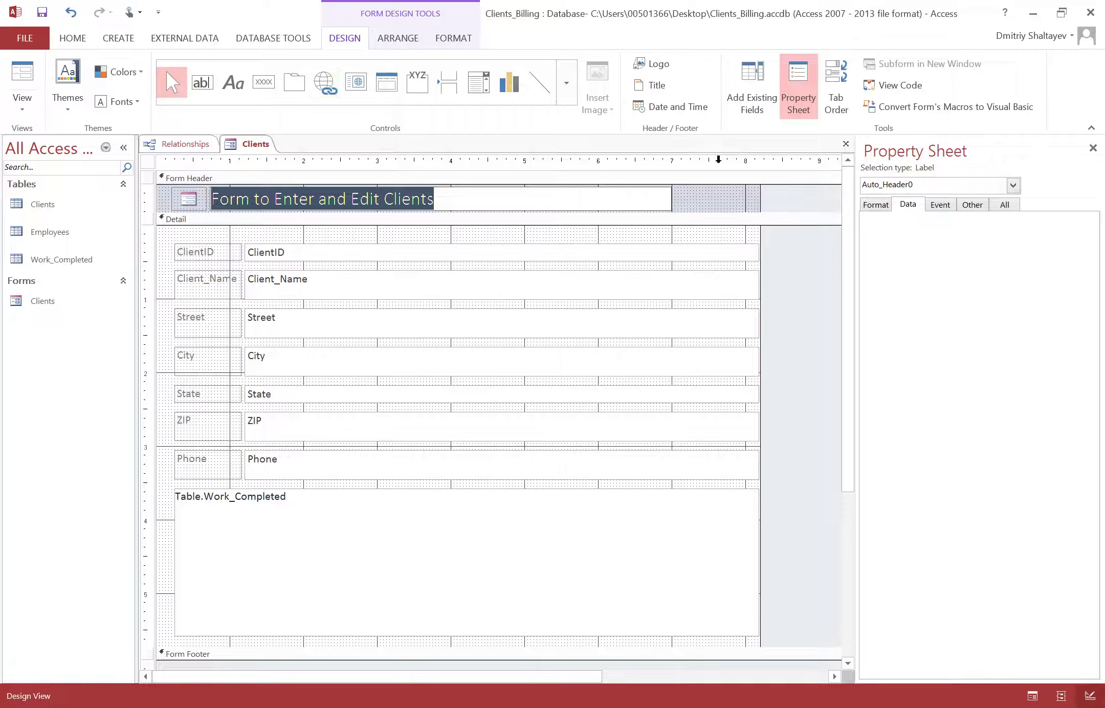
pyautogui.click(75, 39)
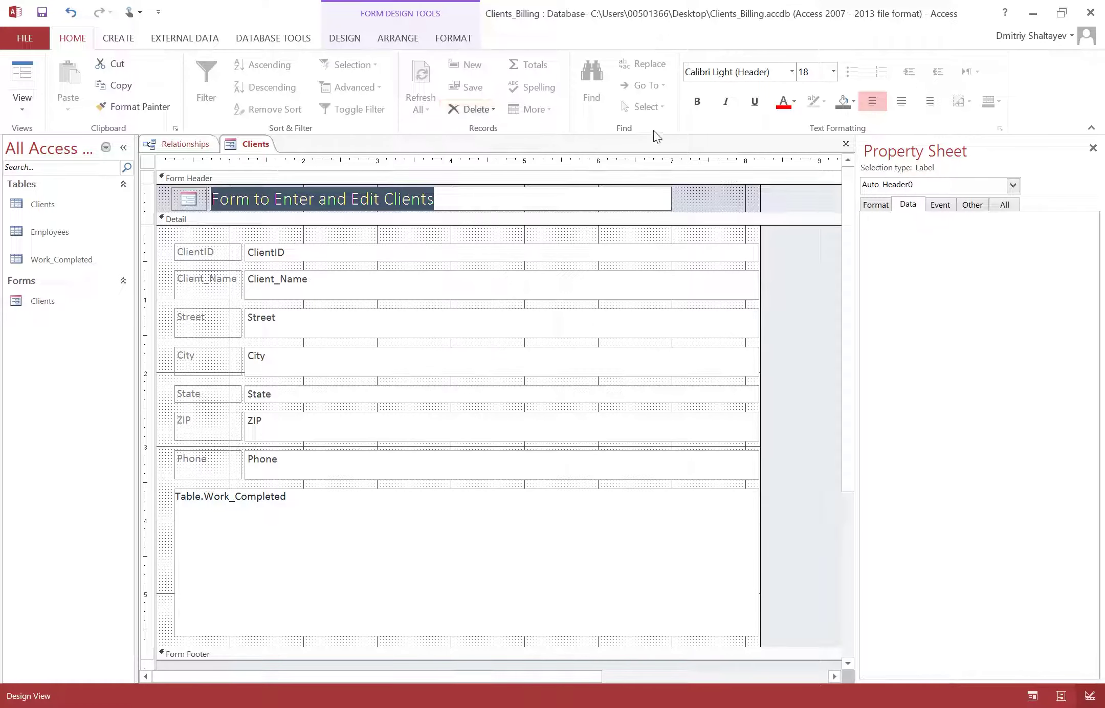
pyautogui.click(698, 106)
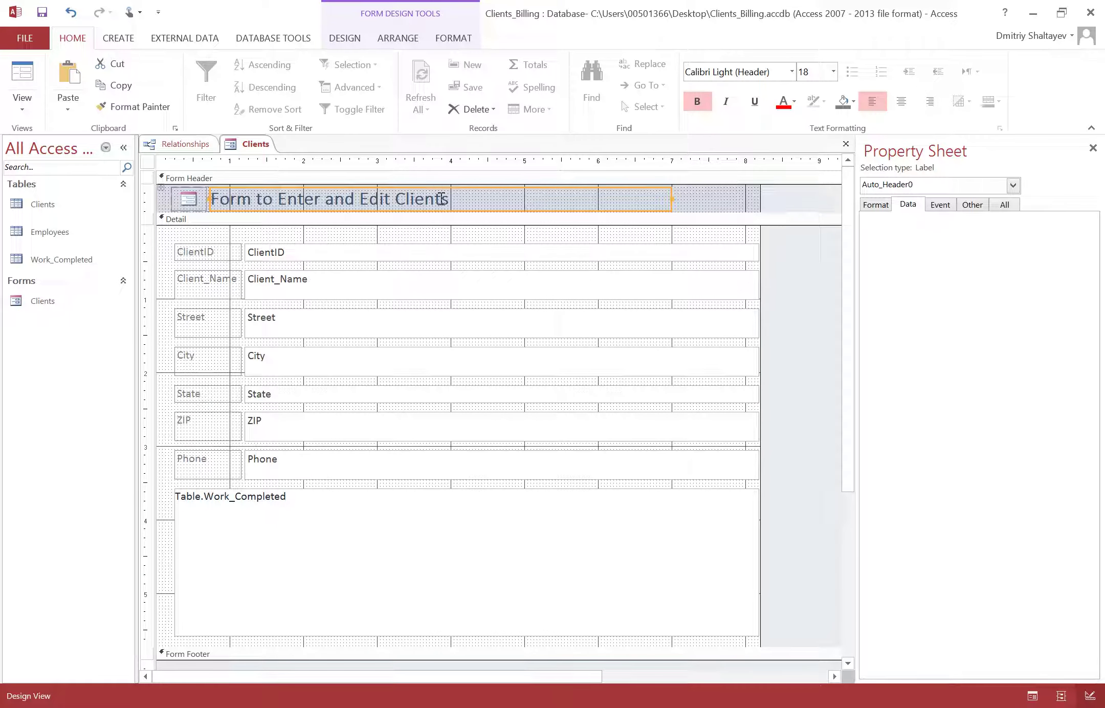
pyautogui.moveTo(469, 200); pyautogui.dragTo(194, 202)
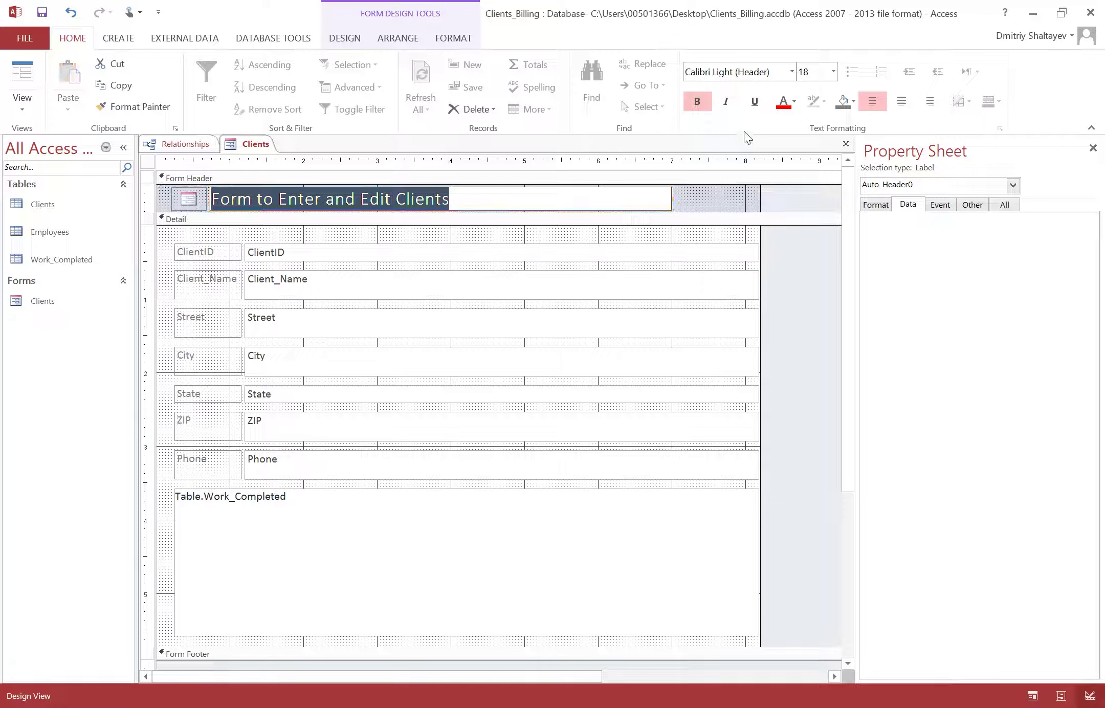
pyautogui.click(697, 104)
pyautogui.click(697, 104)
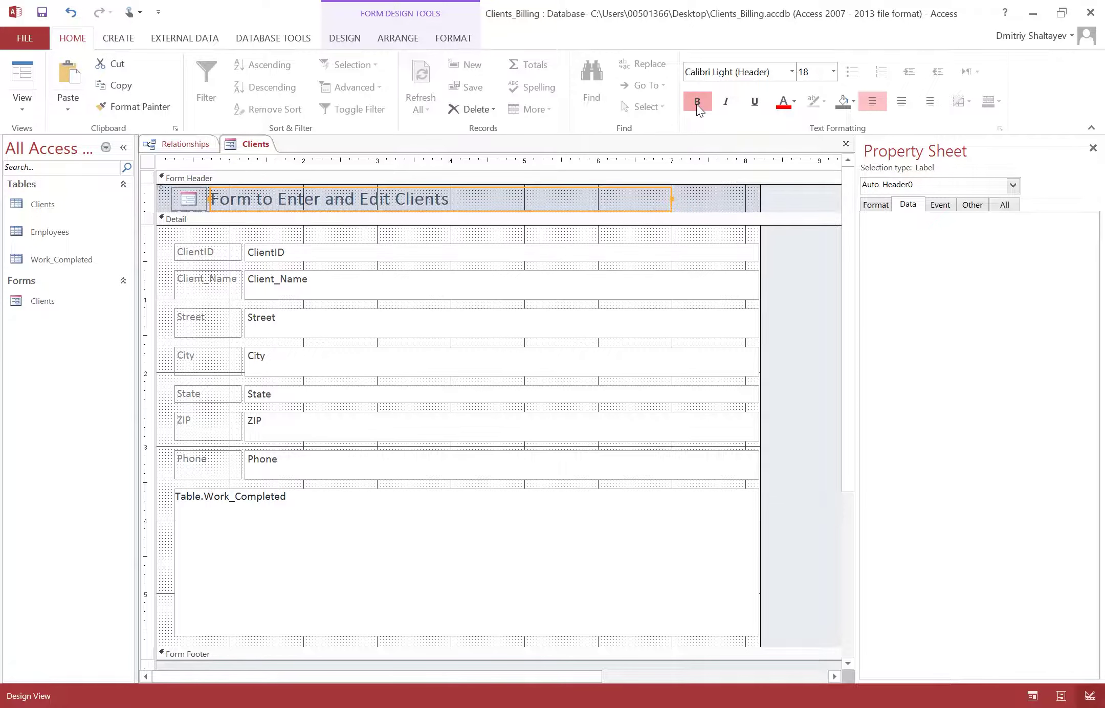
# Set the header title label's Font Underline property to Yes and look through its remaining format properties
pyautogui.click(756, 103)
pyautogui.click(314, 253)
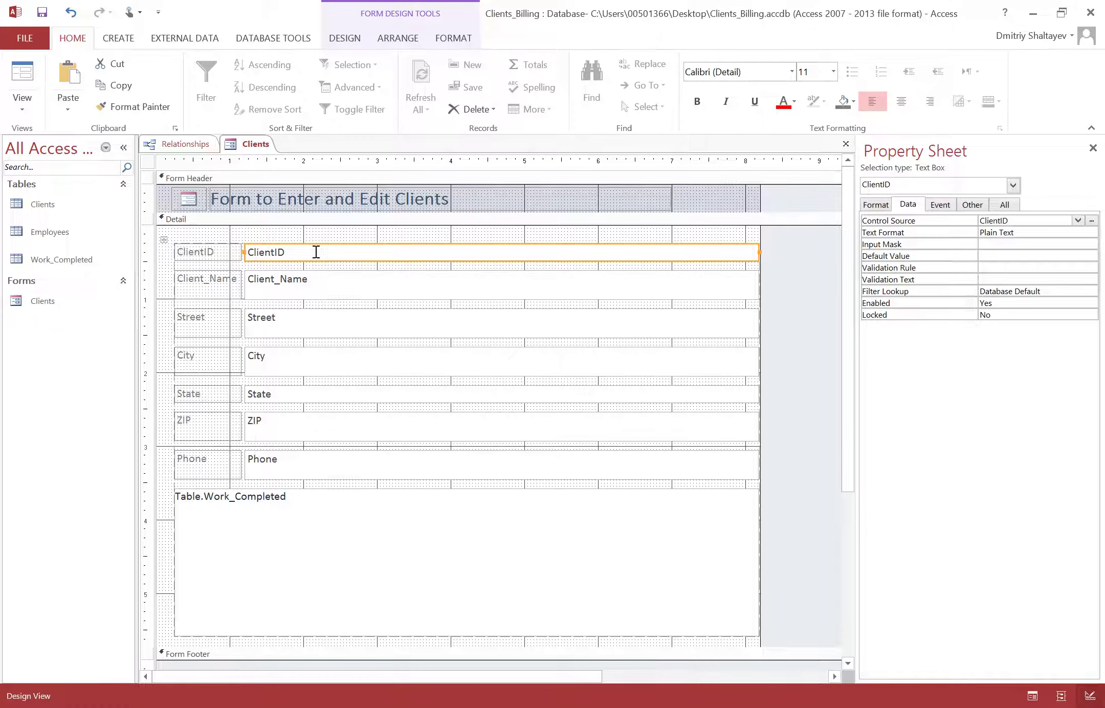
pyautogui.click(328, 202)
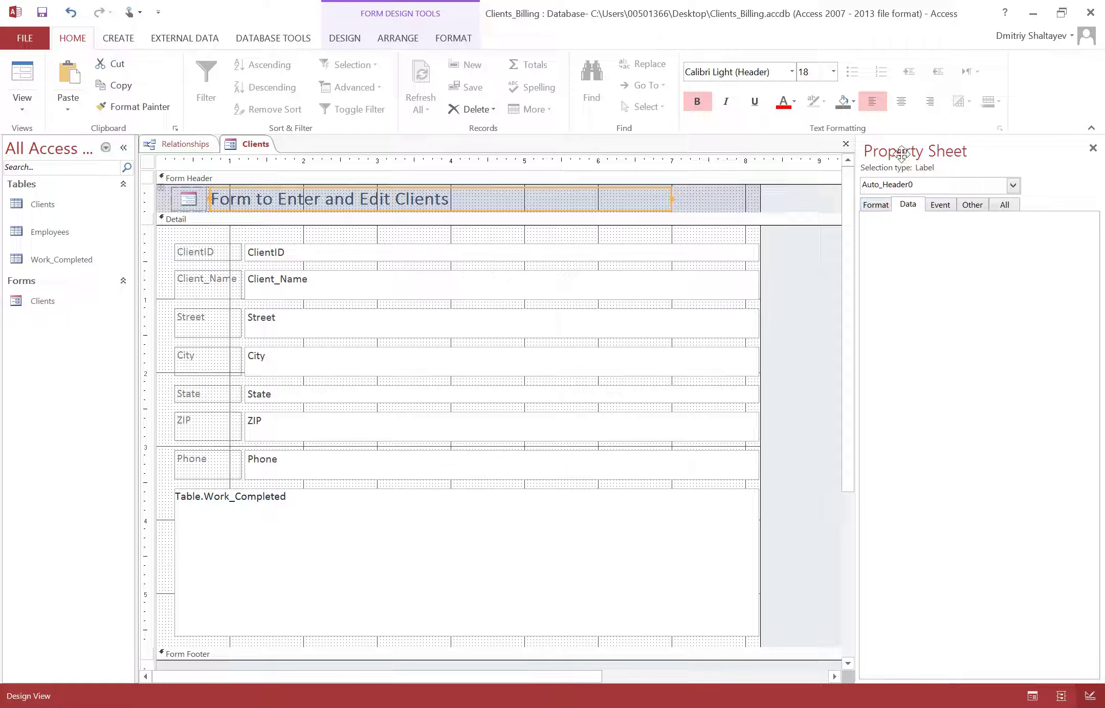
pyautogui.click(880, 206)
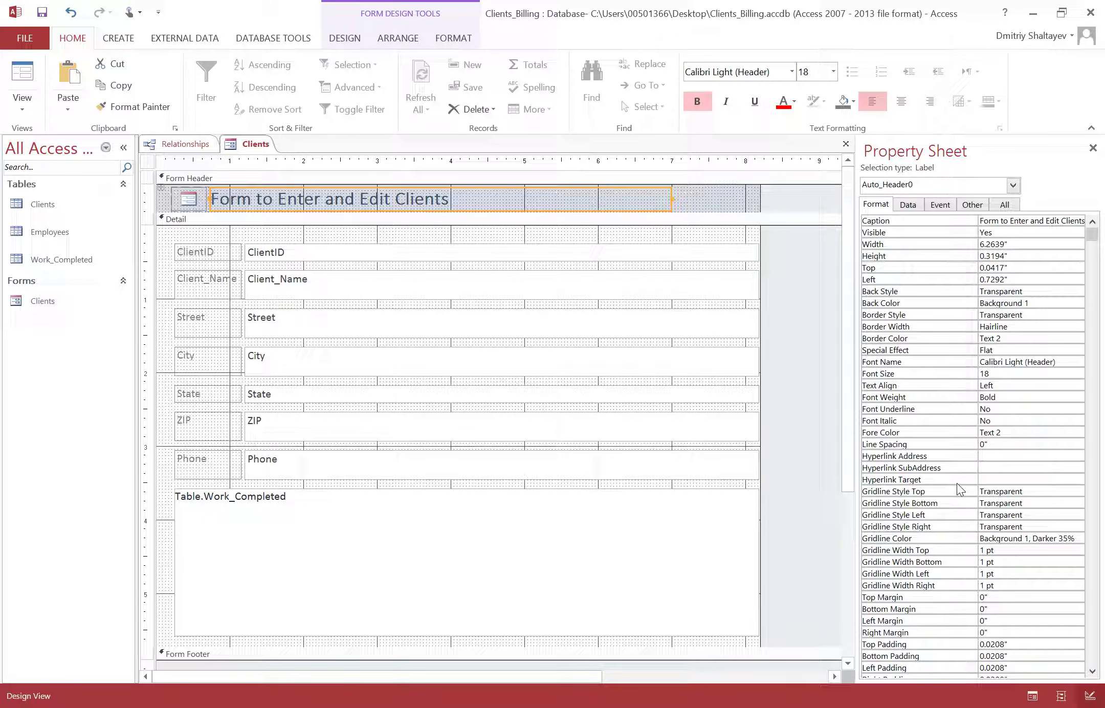
pyautogui.click(755, 101)
pyautogui.click(757, 101)
pyautogui.click(996, 409)
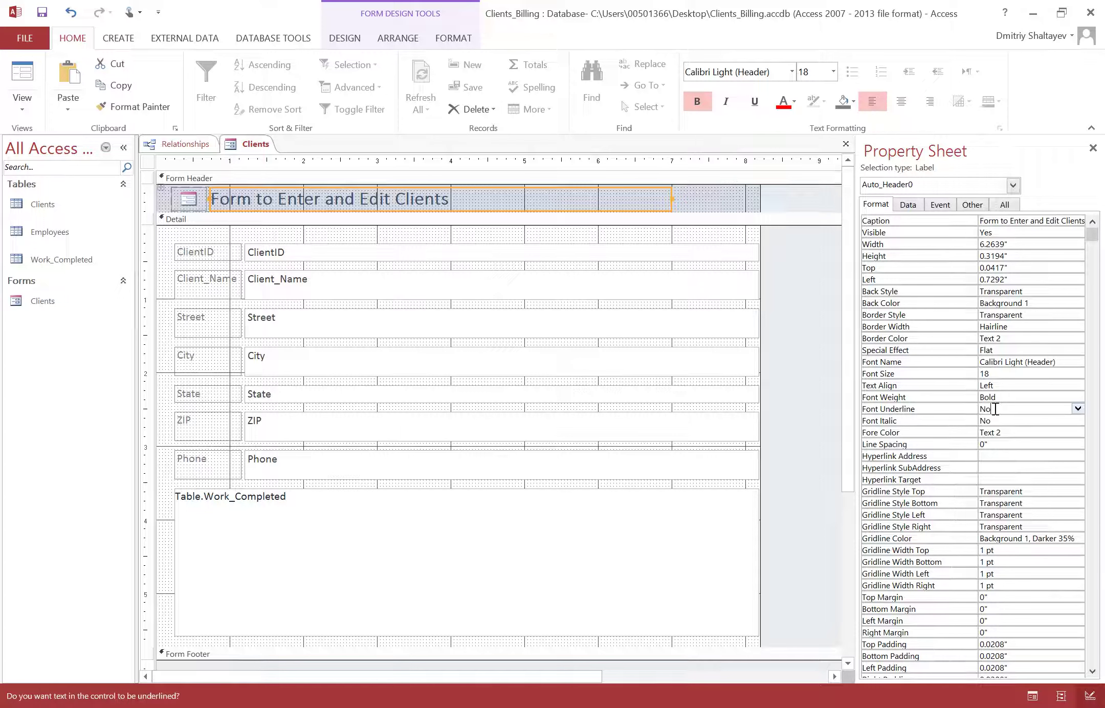
pyautogui.click(1077, 409)
pyautogui.click(1014, 421)
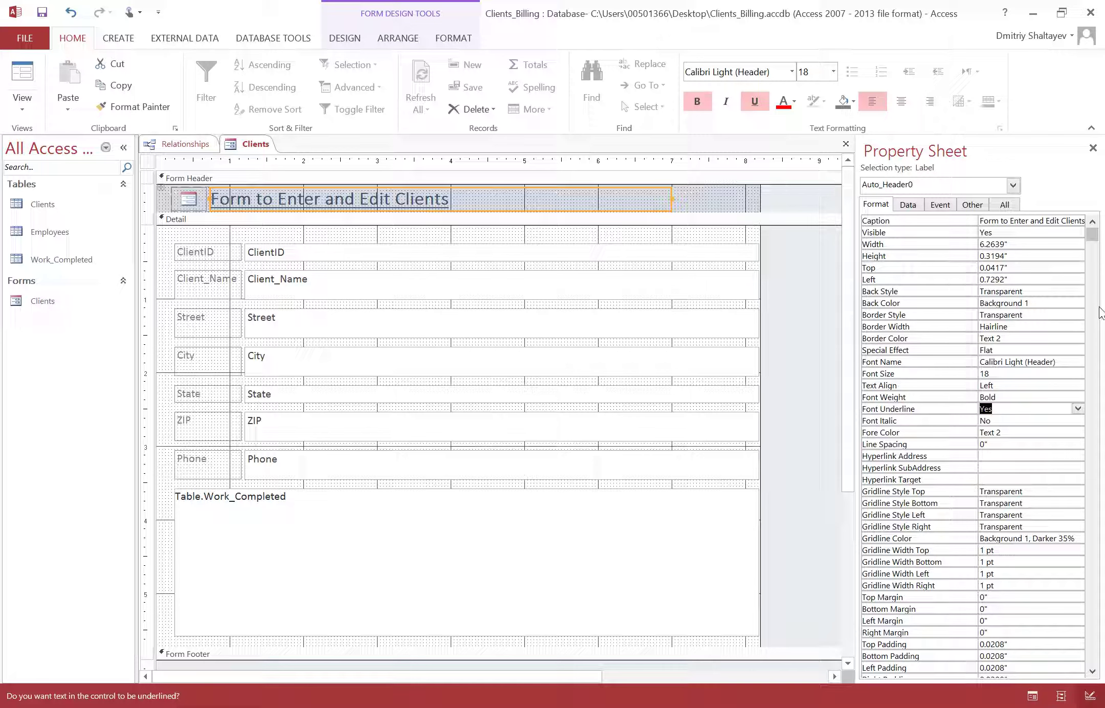
pyautogui.scroll(-2, 1098, 302)
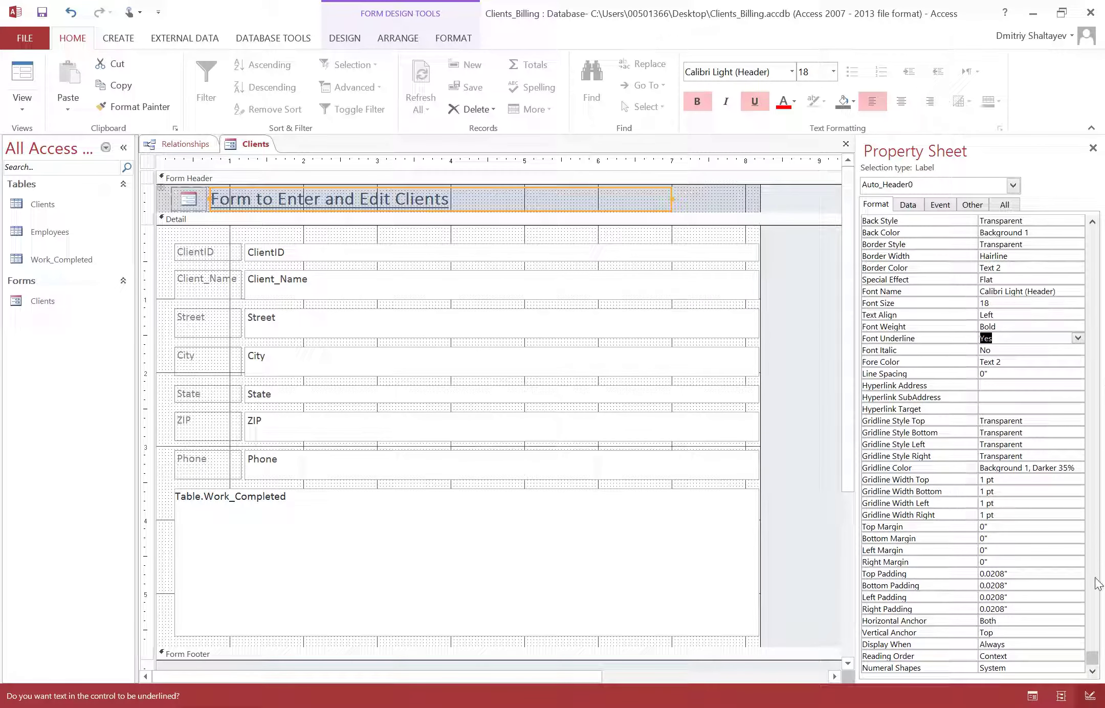
pyautogui.moveTo(1093, 657); pyautogui.dragTo(1066, 230)
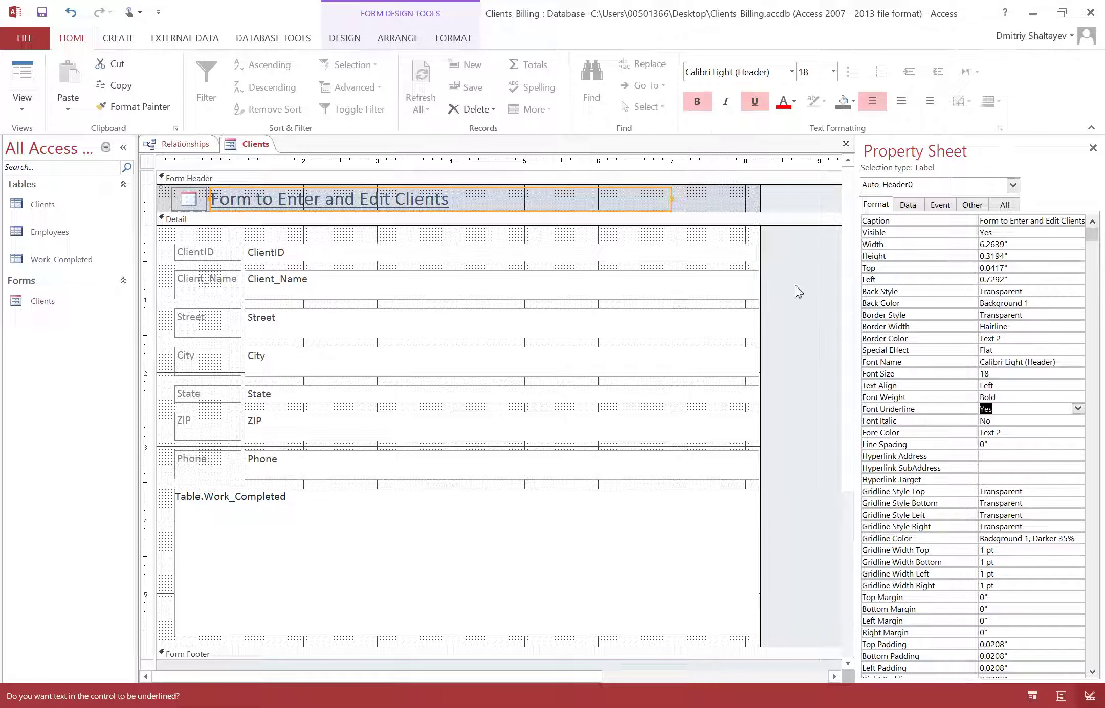
# Check the formatted header title in Form View and return the form to Design View
pyautogui.click(20, 111)
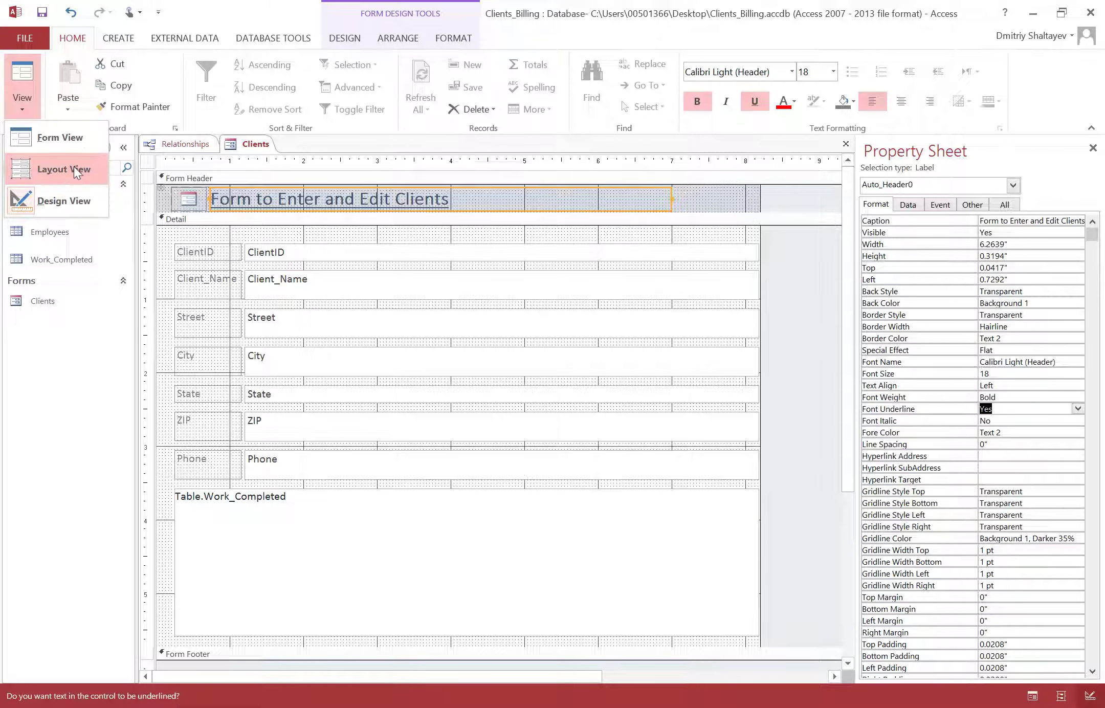
pyautogui.click(79, 144)
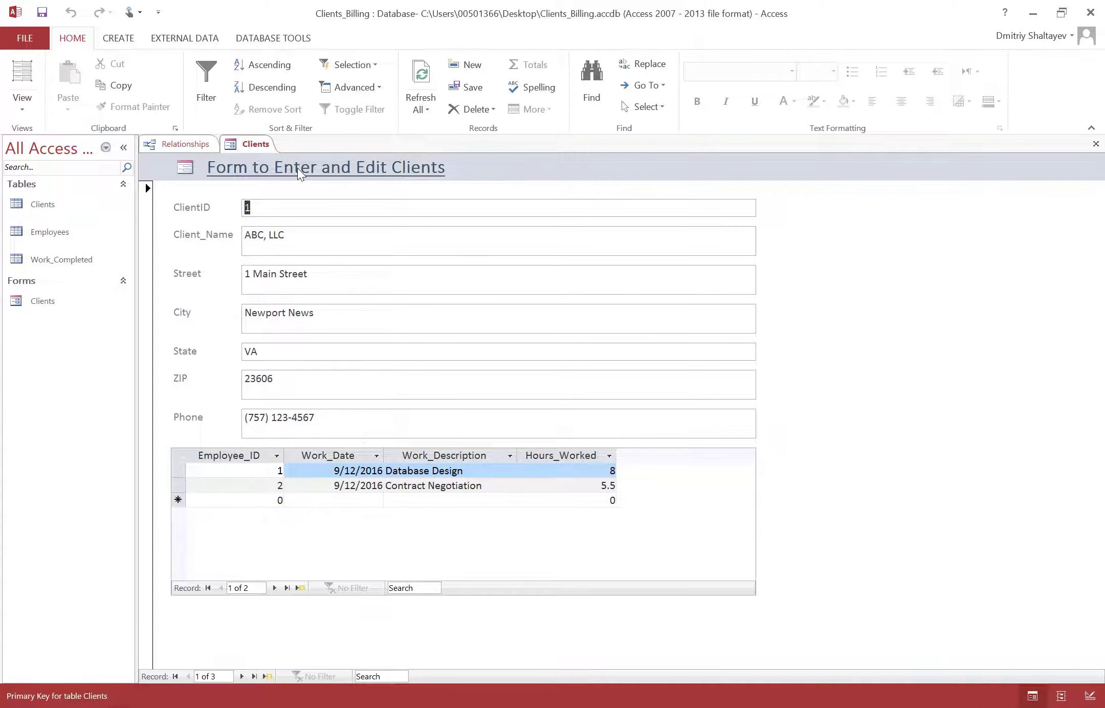
pyautogui.click(24, 102)
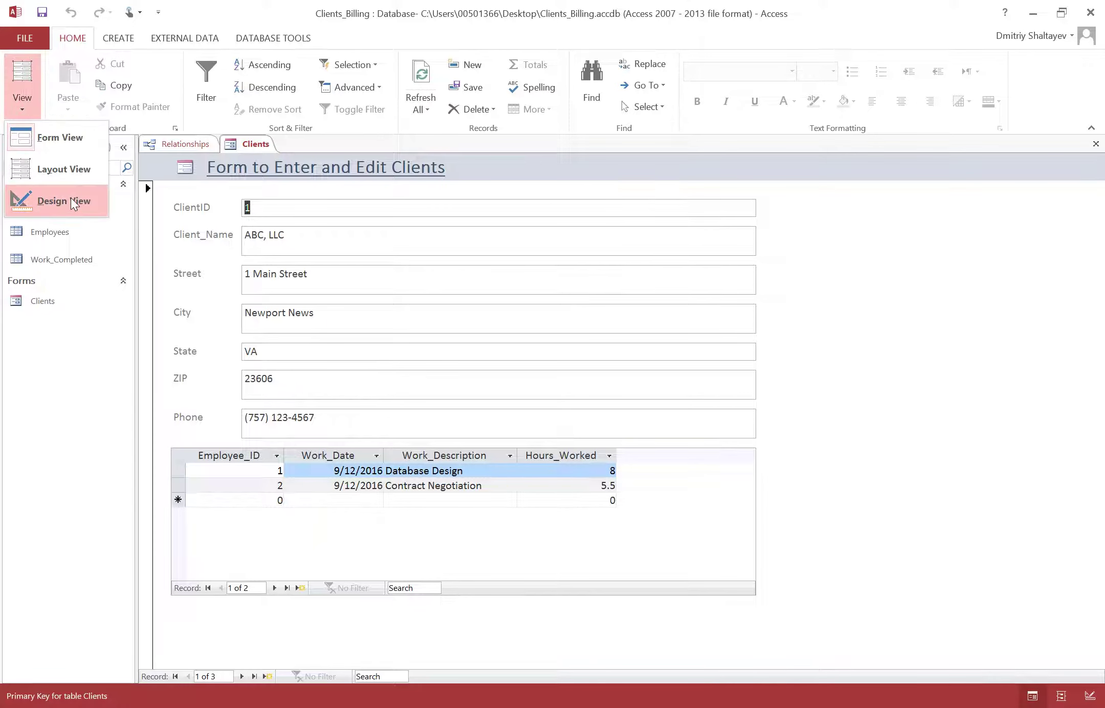
pyautogui.click(72, 199)
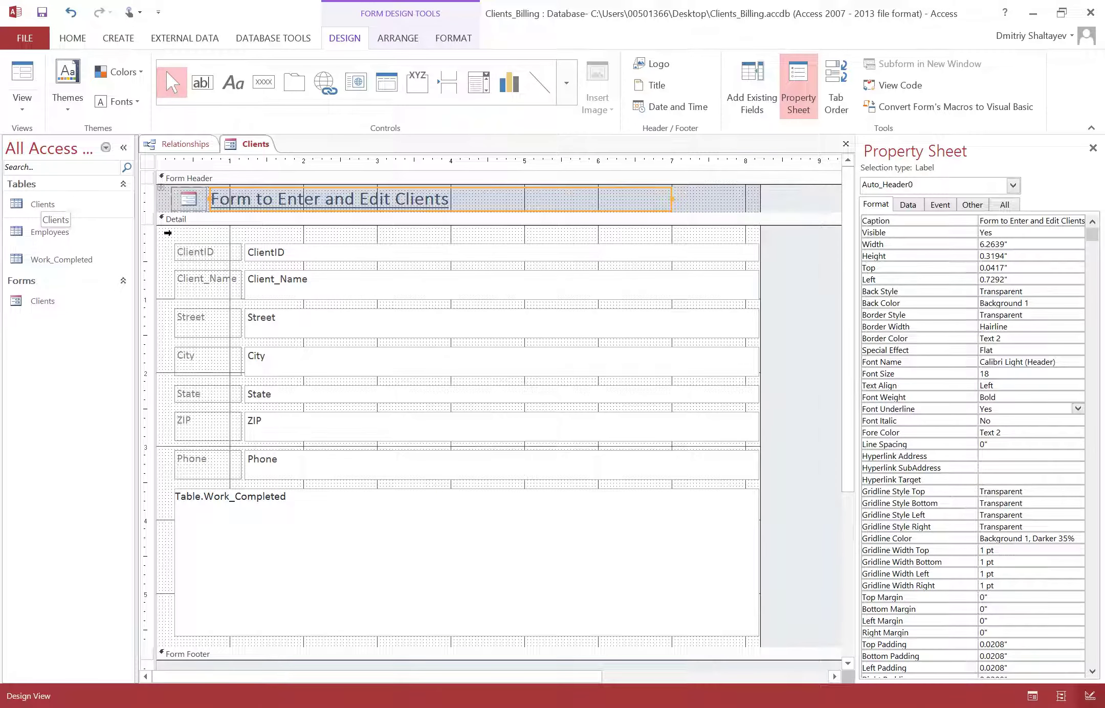
# Examine the Client_Name label in Design View, check how it appears in Form View, and return to Design View
pyautogui.click(324, 253)
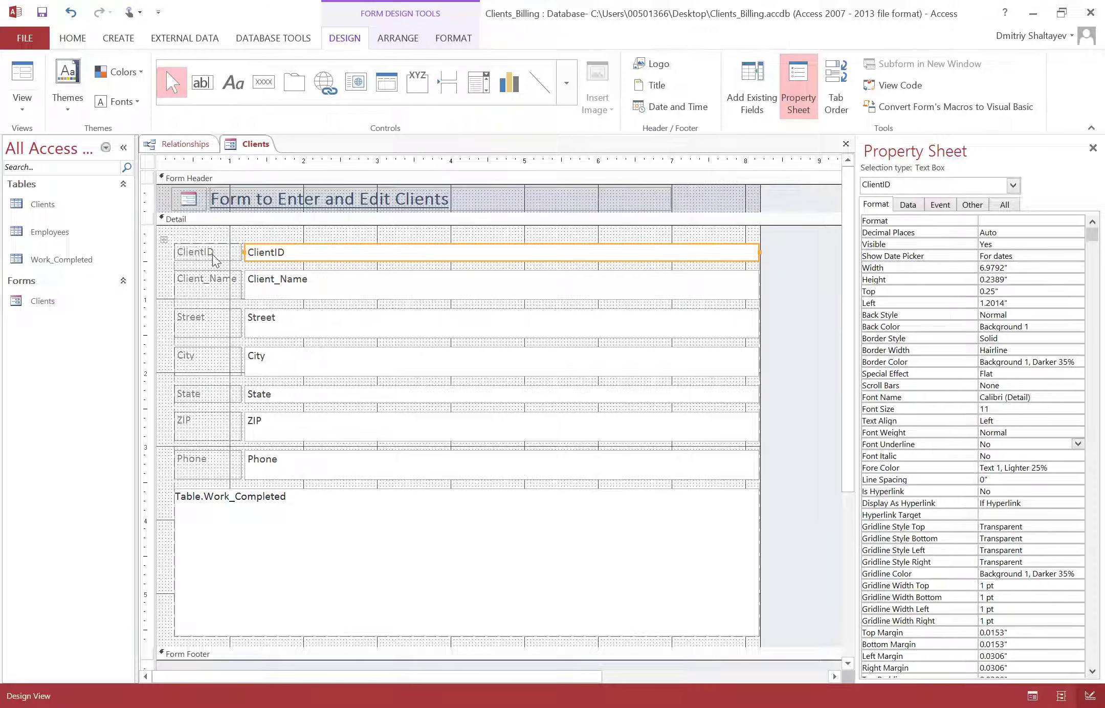
pyautogui.click(209, 282)
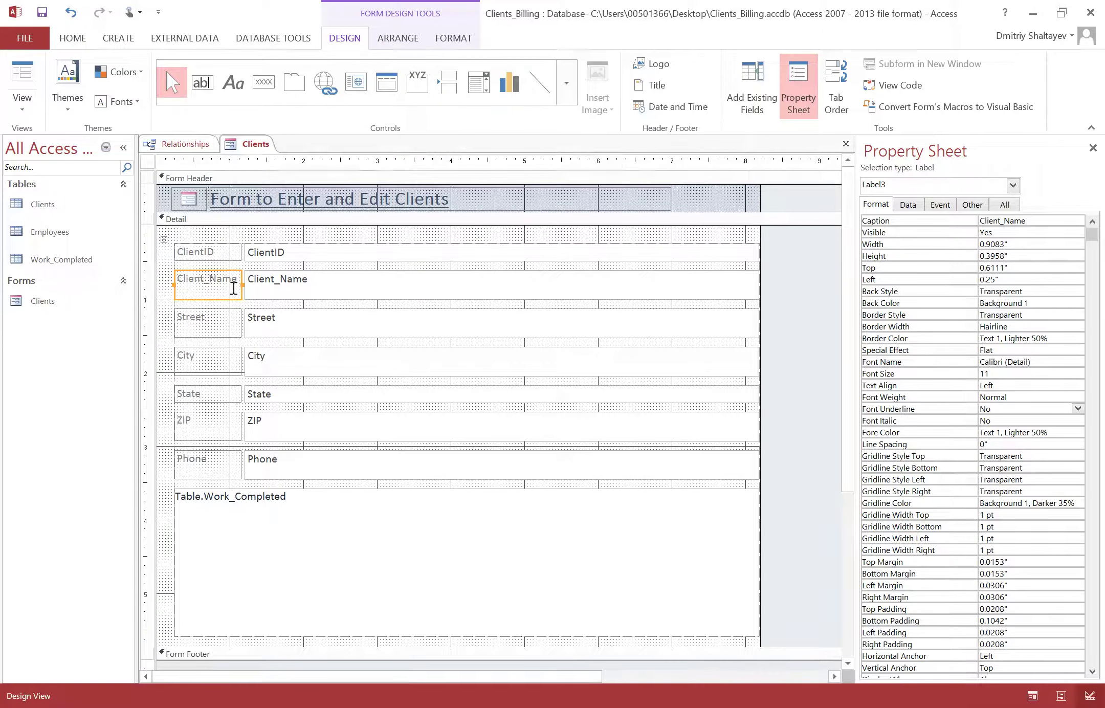
pyautogui.click(29, 110)
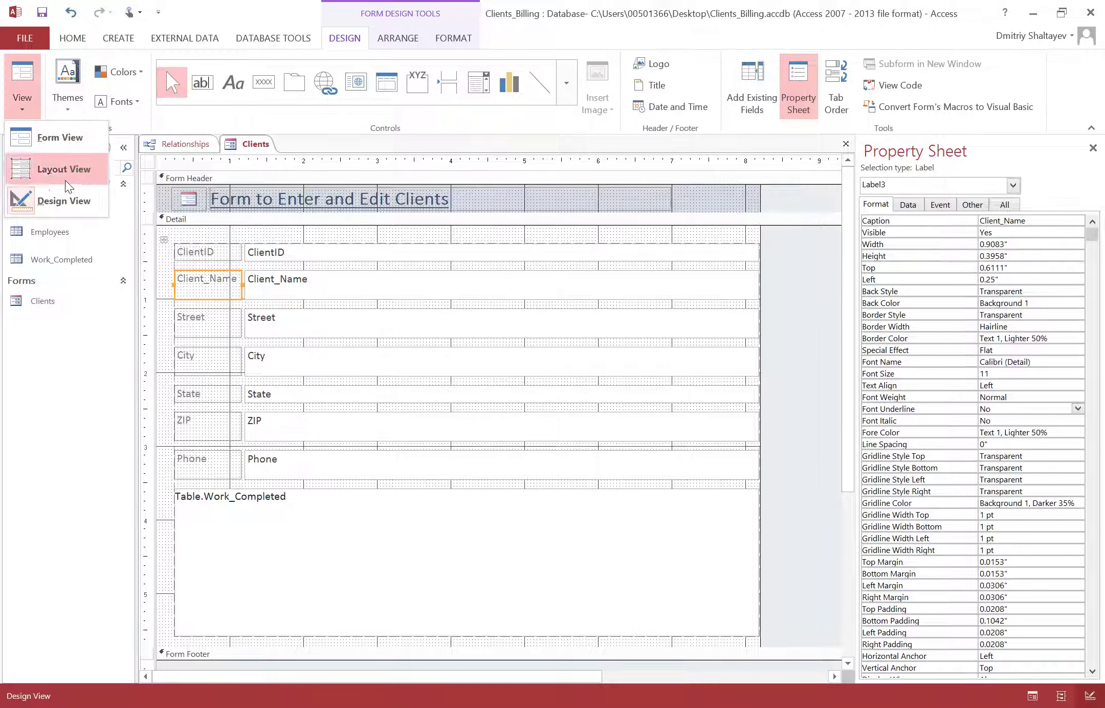
pyautogui.click(56, 139)
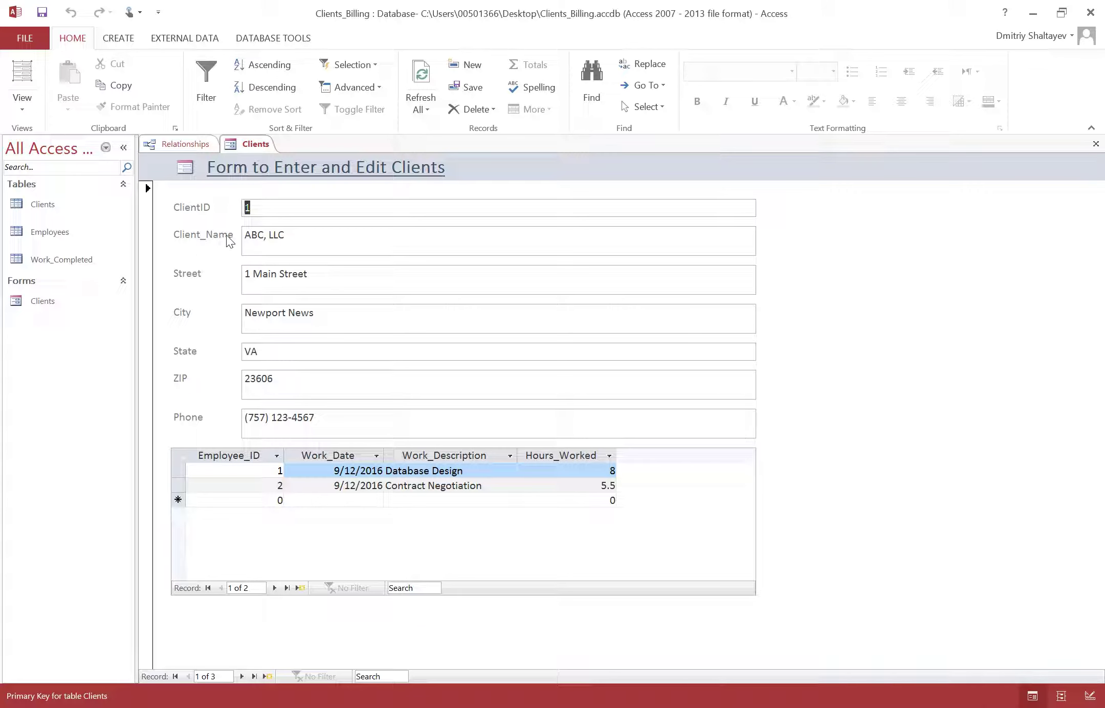
pyautogui.click(28, 101)
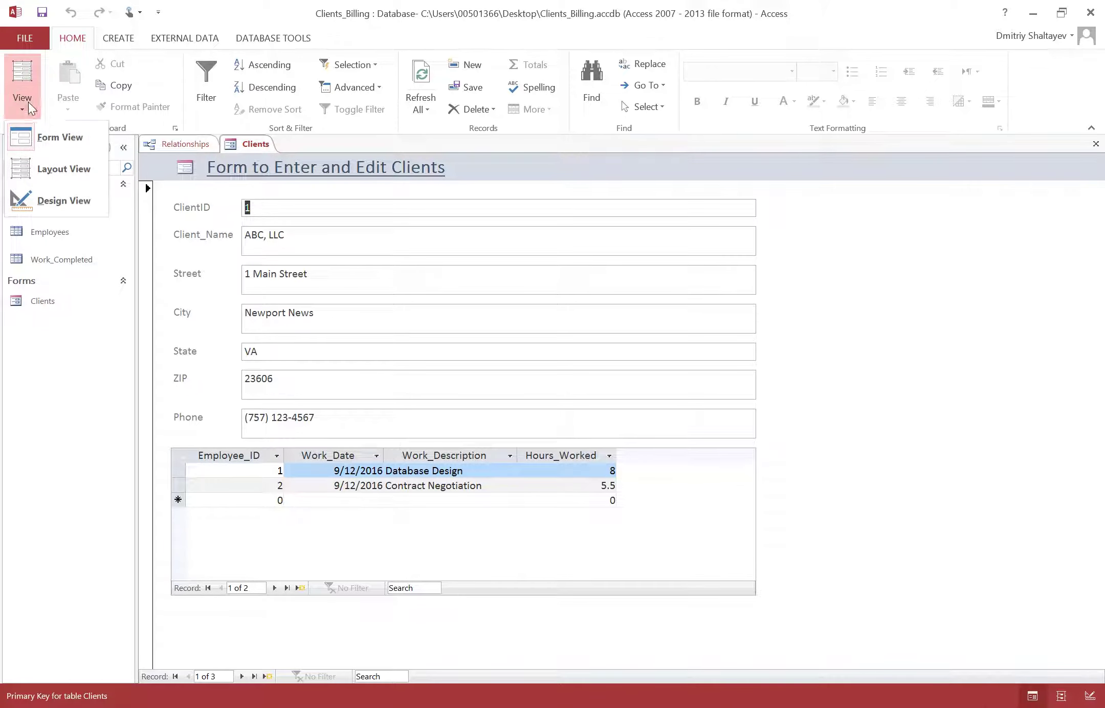
pyautogui.click(57, 200)
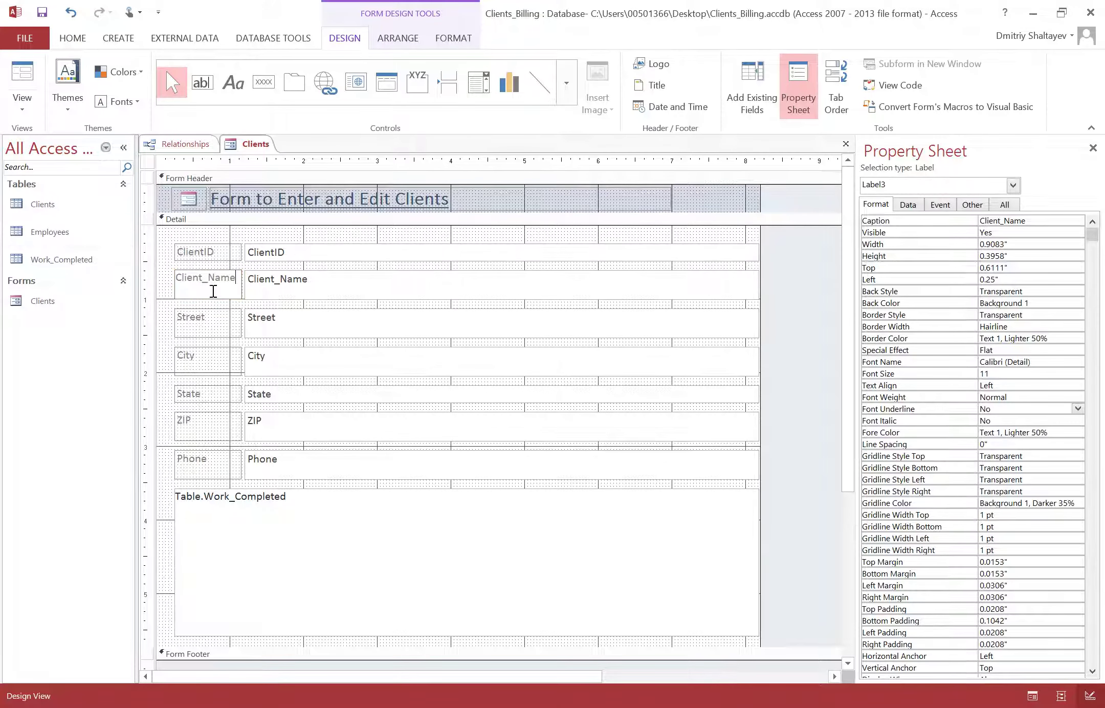
# Change the Client_Name label's caption in the Detail section to "Client Name" by replacing the underscore with a space
pyautogui.click(311, 289)
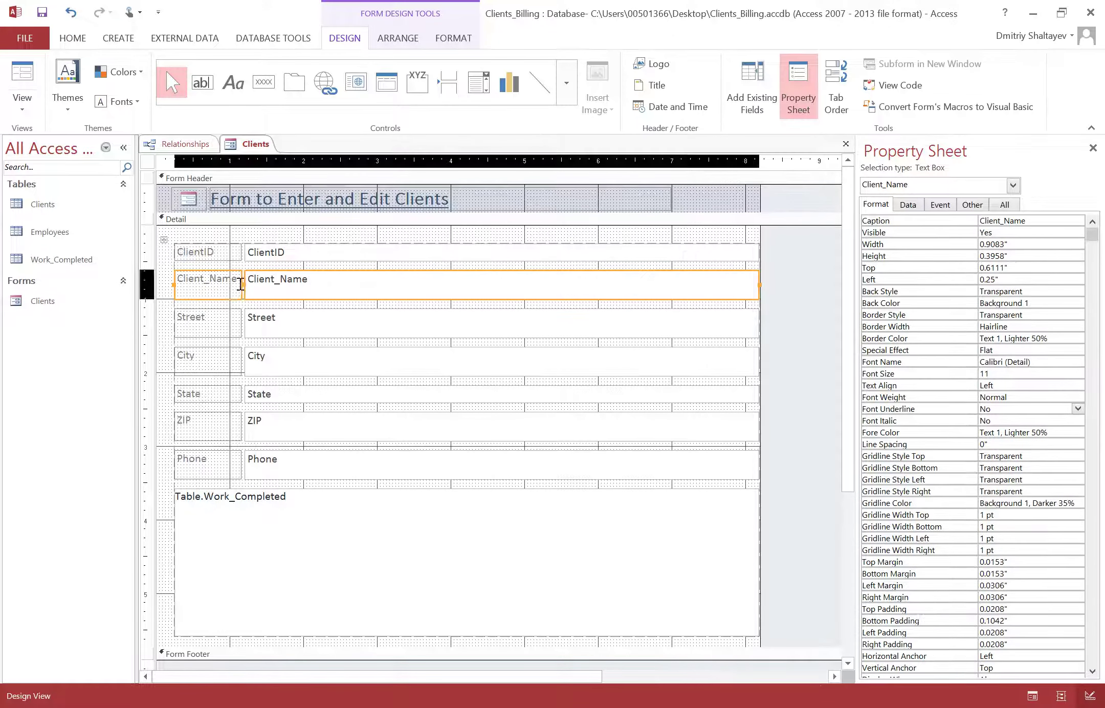
pyautogui.click(209, 277)
pyautogui.click(210, 277)
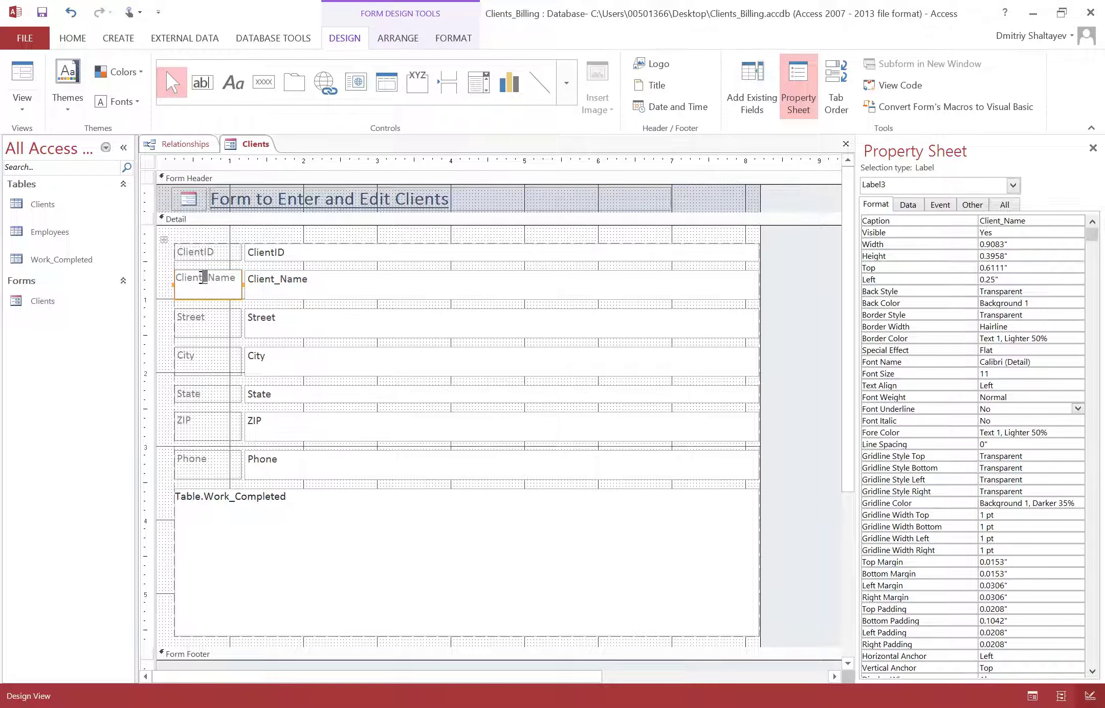
pyautogui.press('BackSpace')
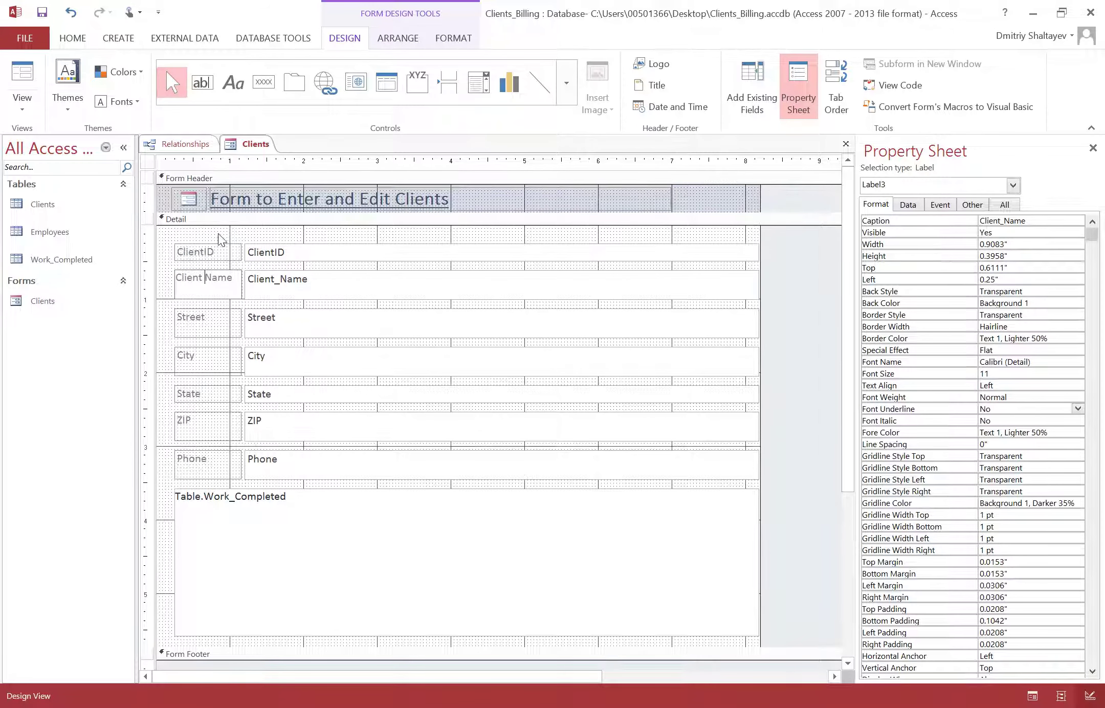
# Check the edited Client Name label in Form View and go back to Design View
pyautogui.click(22, 113)
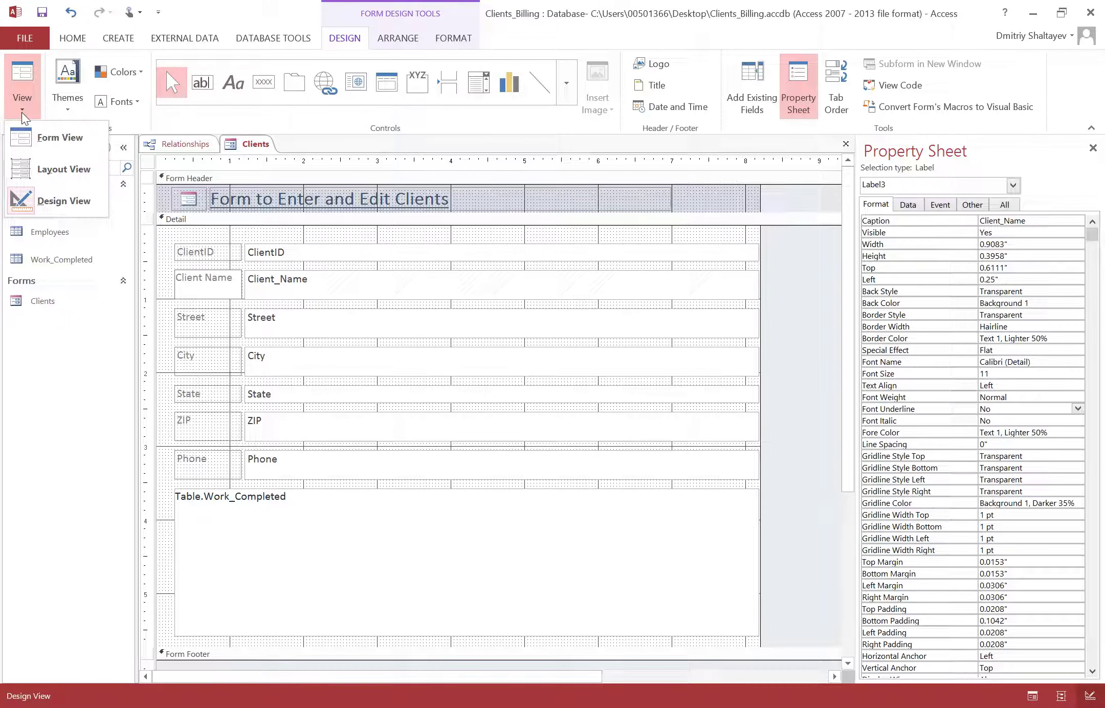
pyautogui.click(51, 138)
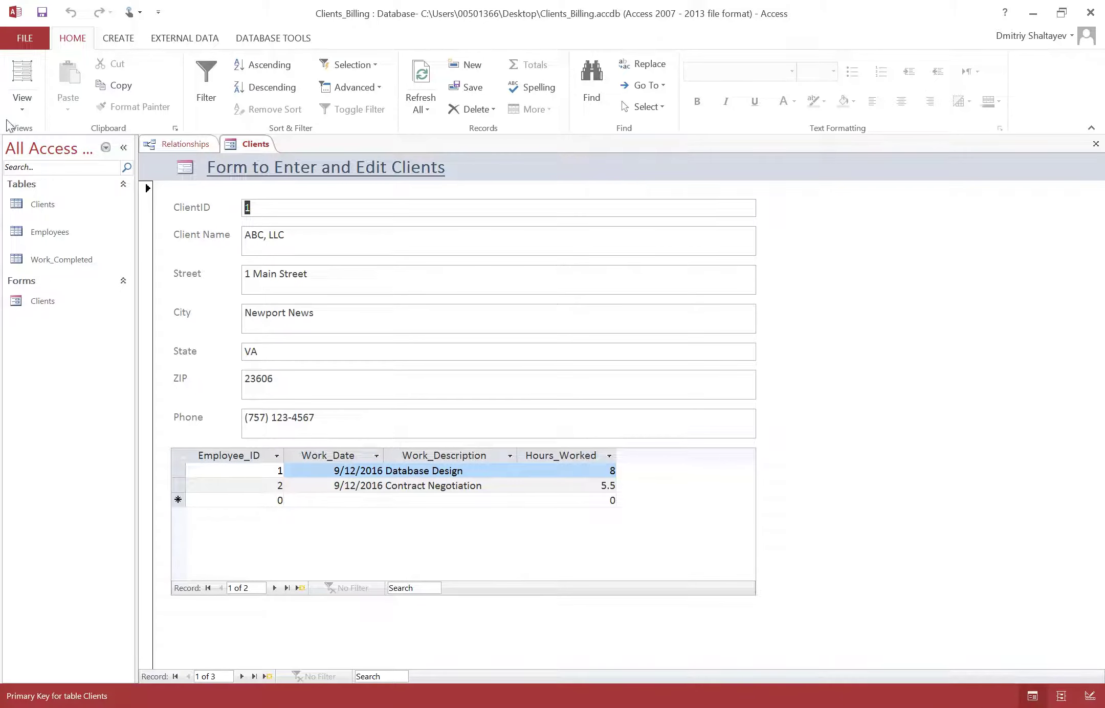
pyautogui.click(15, 98)
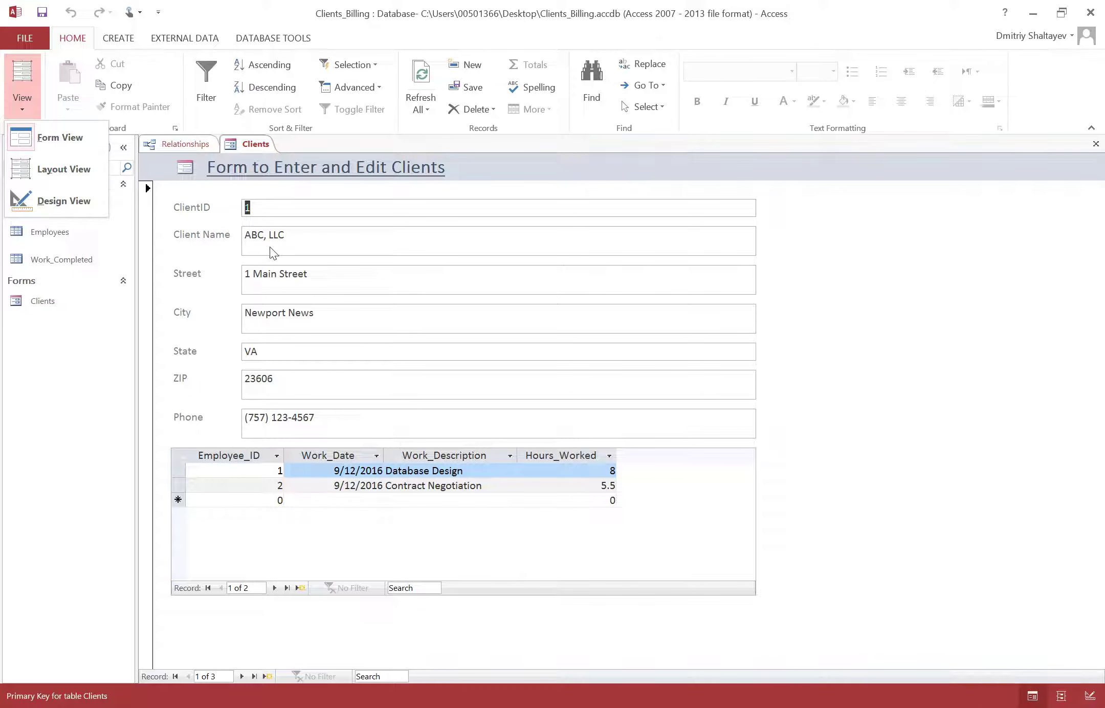
pyautogui.click(56, 202)
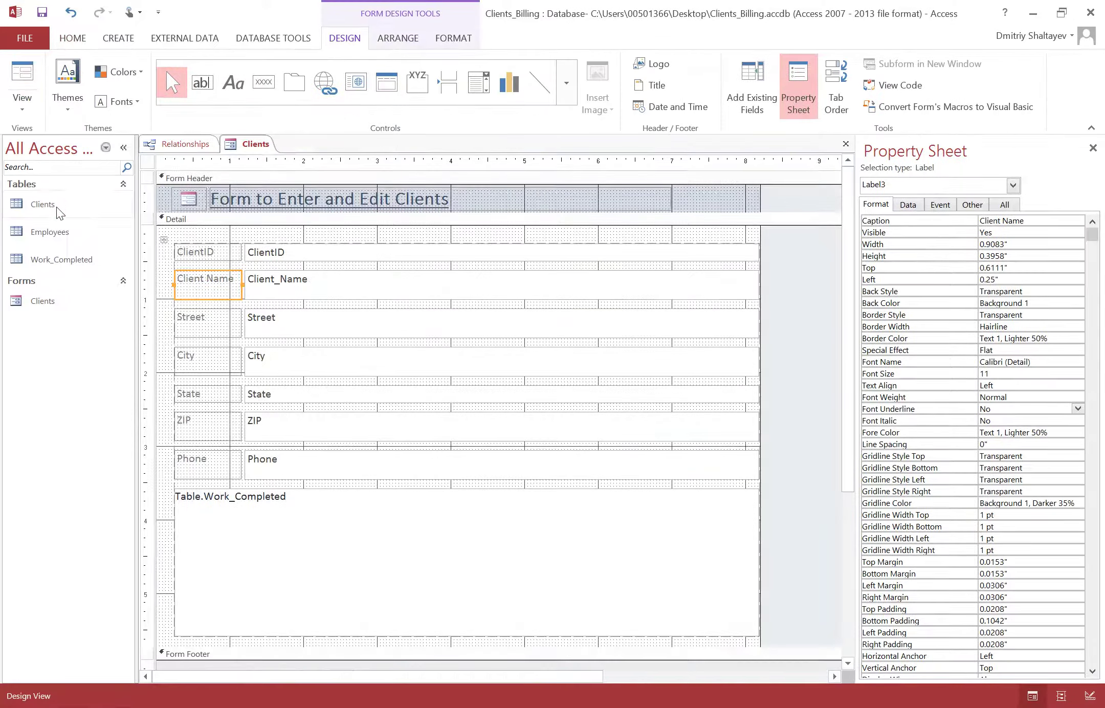
# Change the field name inside the Client_Name text box to "Client Name" and show the form in Form View
pyautogui.click(288, 284)
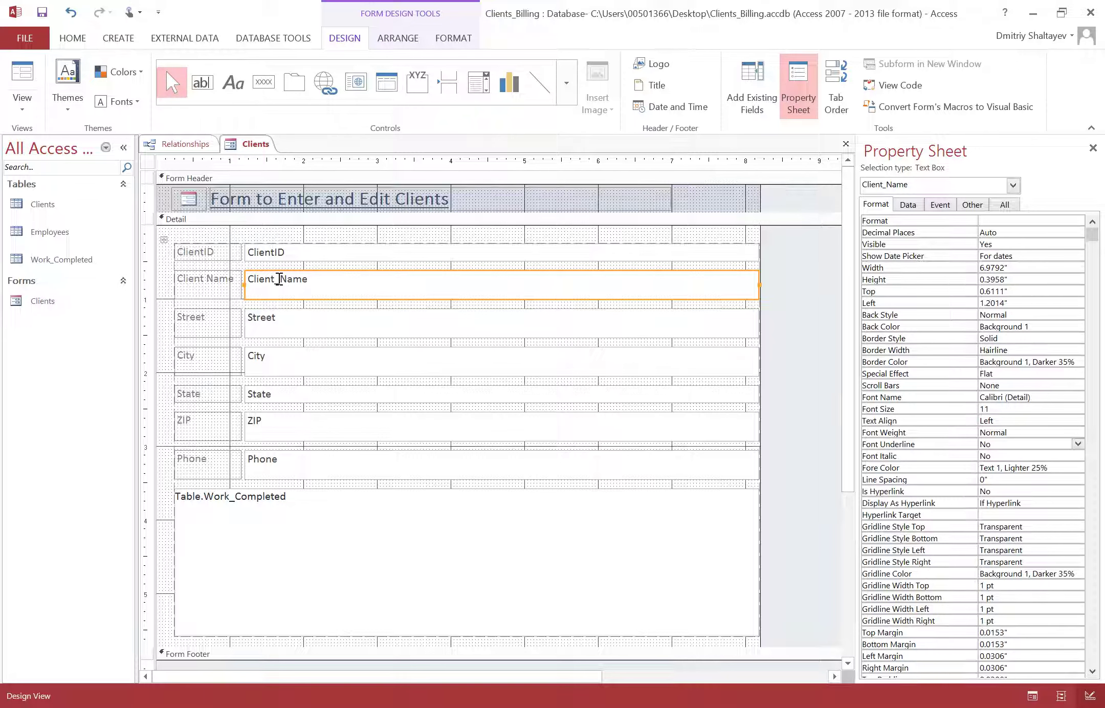
pyautogui.click(278, 280)
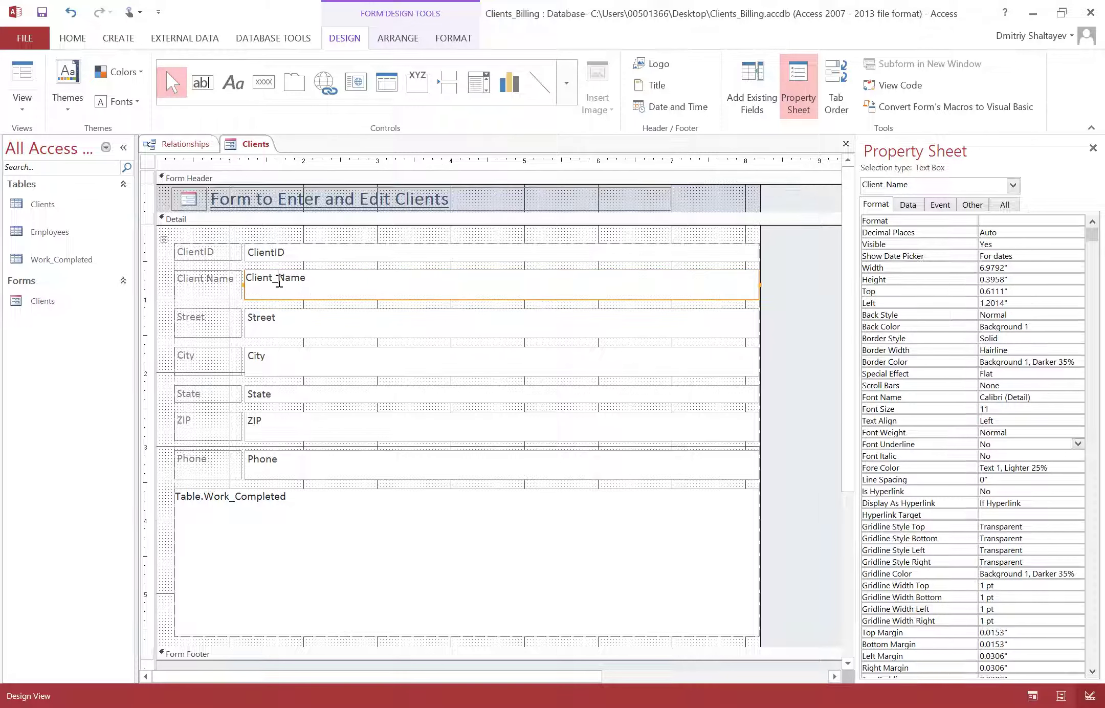
pyautogui.moveTo(277, 280); pyautogui.dragTo(272, 280)
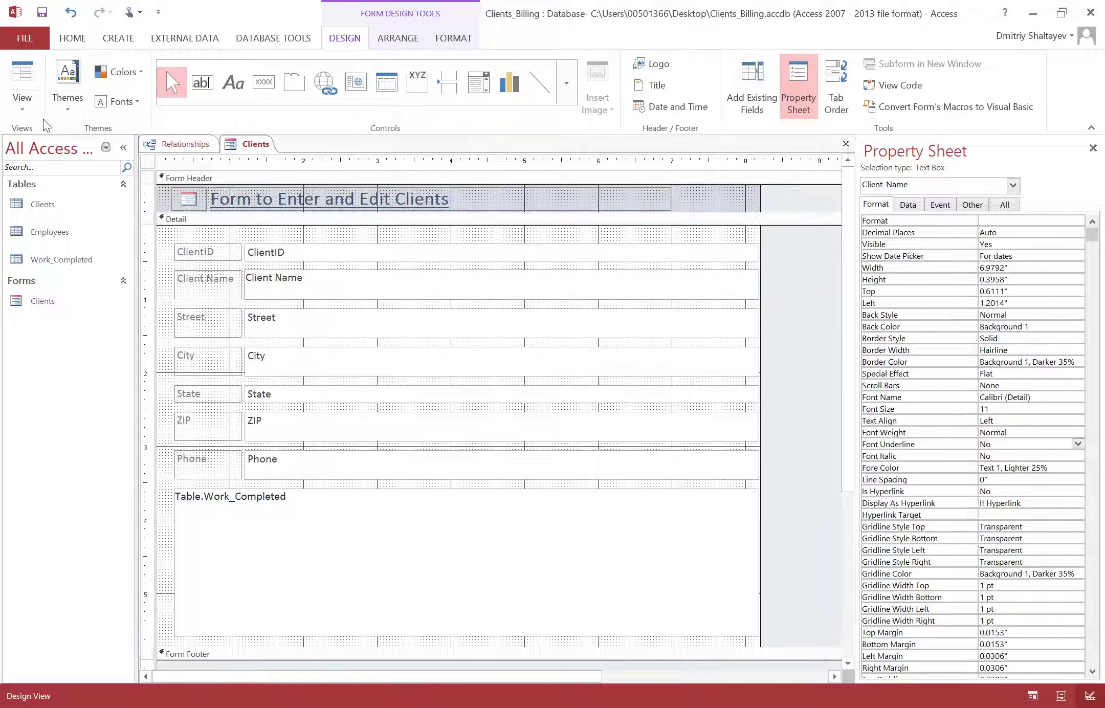
pyautogui.click(27, 106)
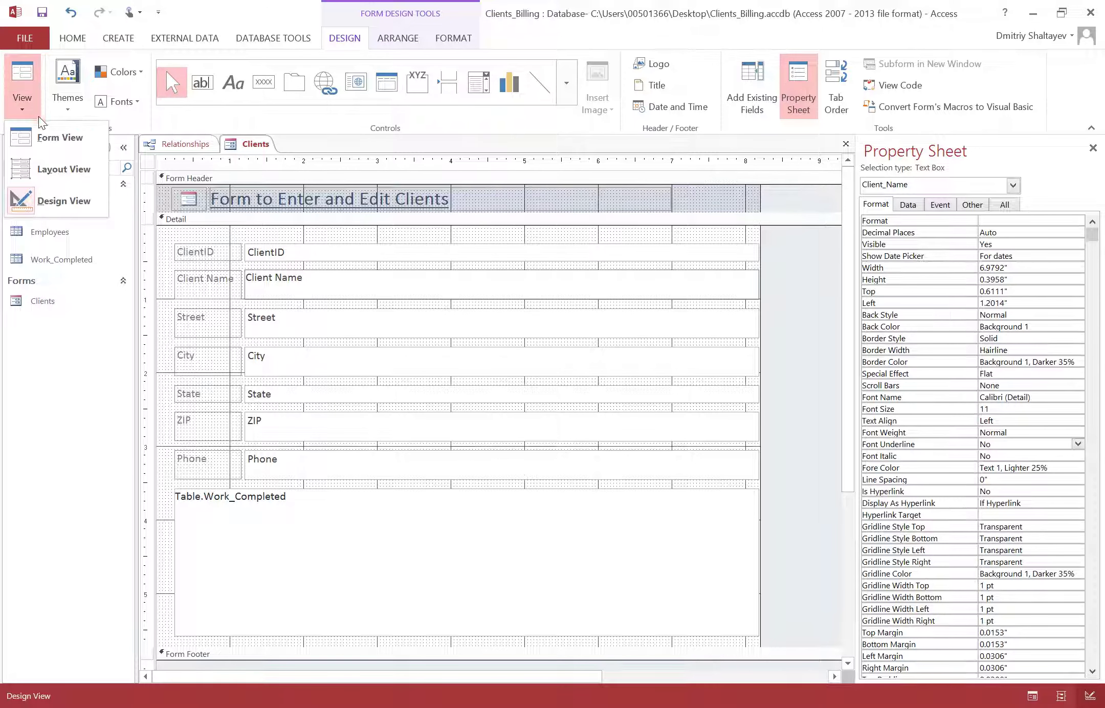
pyautogui.click(60, 138)
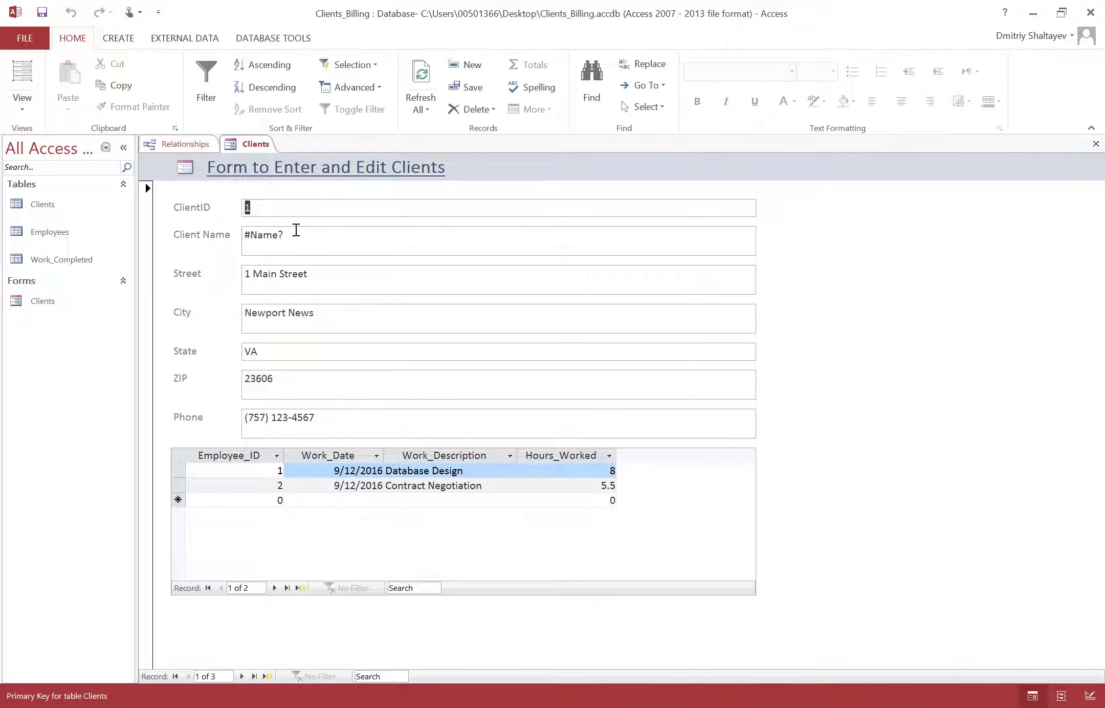
# Examine the Client Name text box's value in Form View, return to Design View and inspect the Client Name label
pyautogui.moveTo(296, 231); pyautogui.dragTo(240, 234)
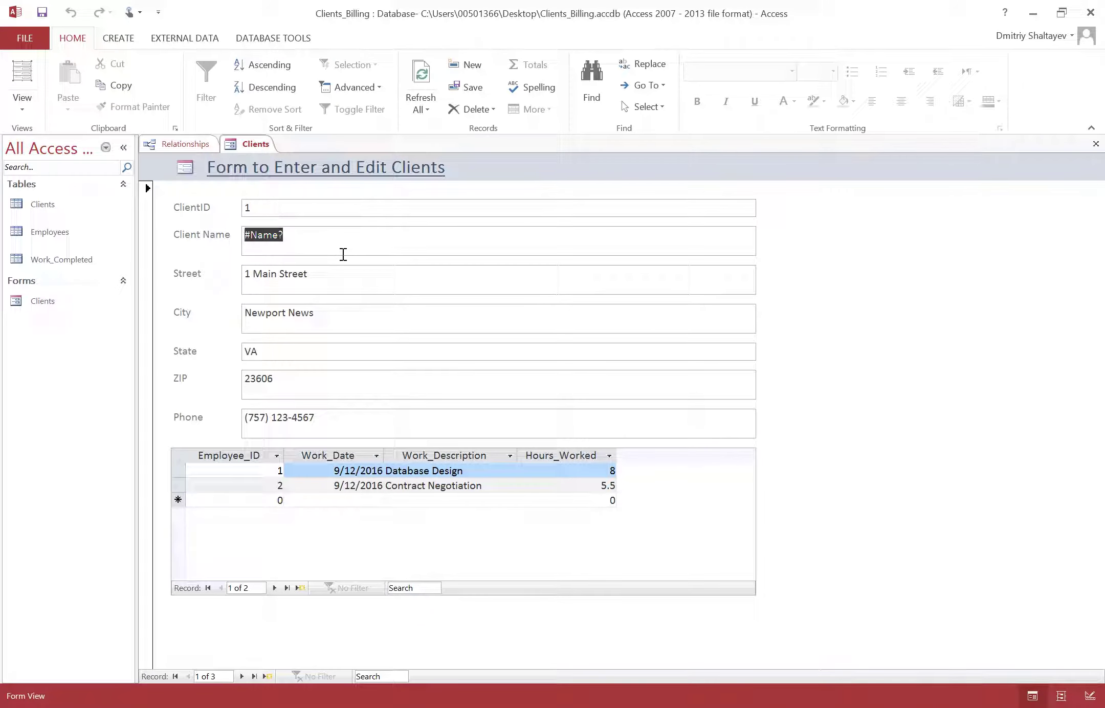
pyautogui.click(325, 236)
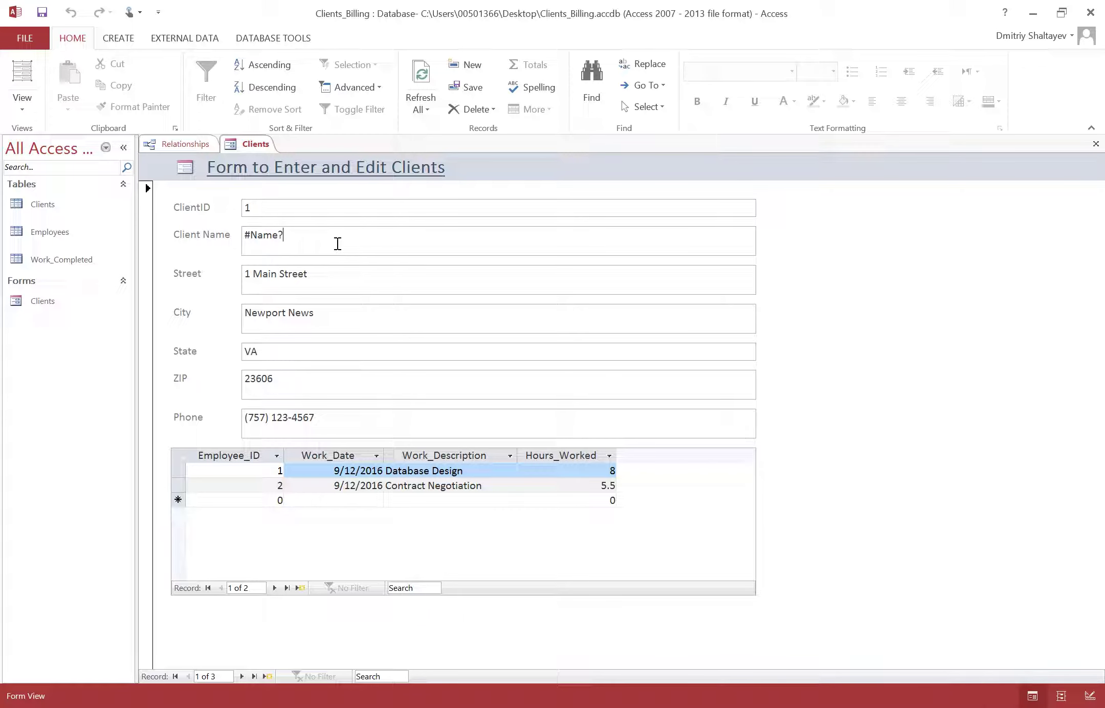
pyautogui.click(27, 110)
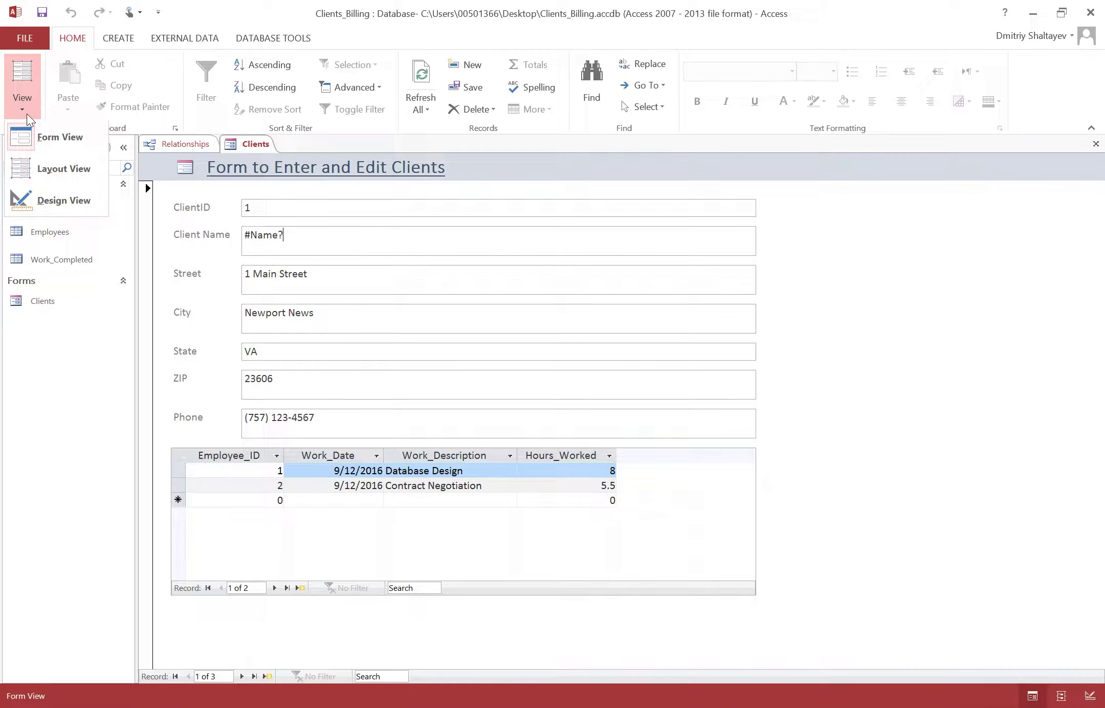
pyautogui.click(72, 199)
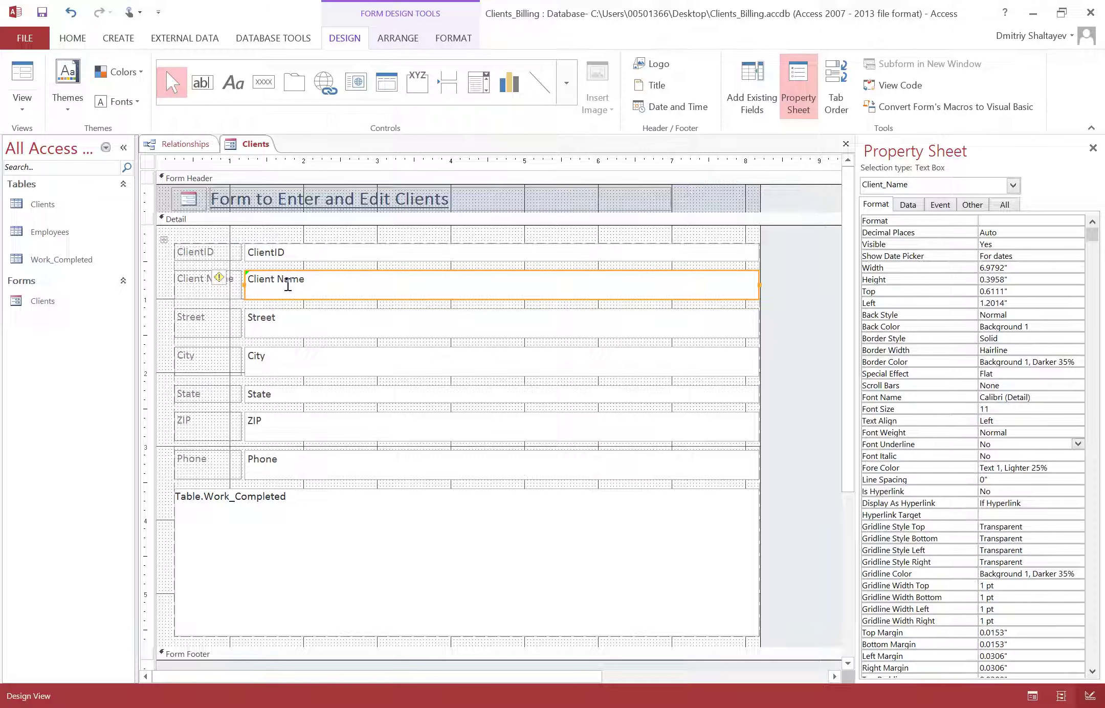
pyautogui.moveTo(221, 285)
pyautogui.click(197, 281)
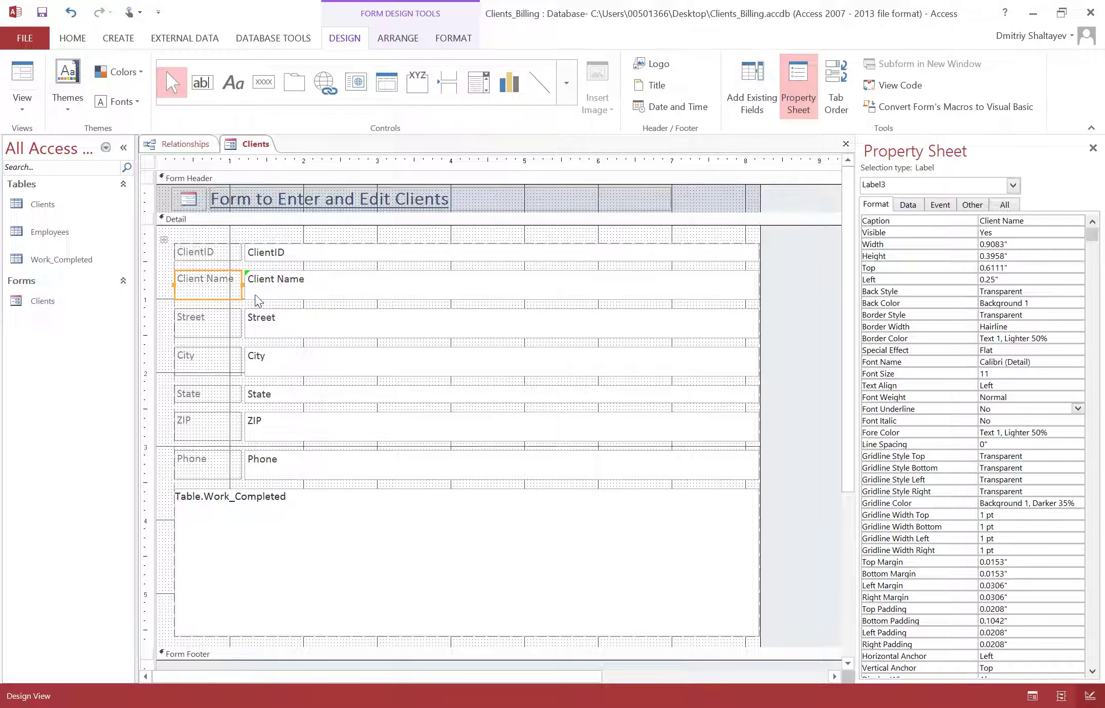
# Restore the field name inside the Client Name text box to "Client_Name" and check it in Form View before returning to Design View
pyautogui.click(282, 285)
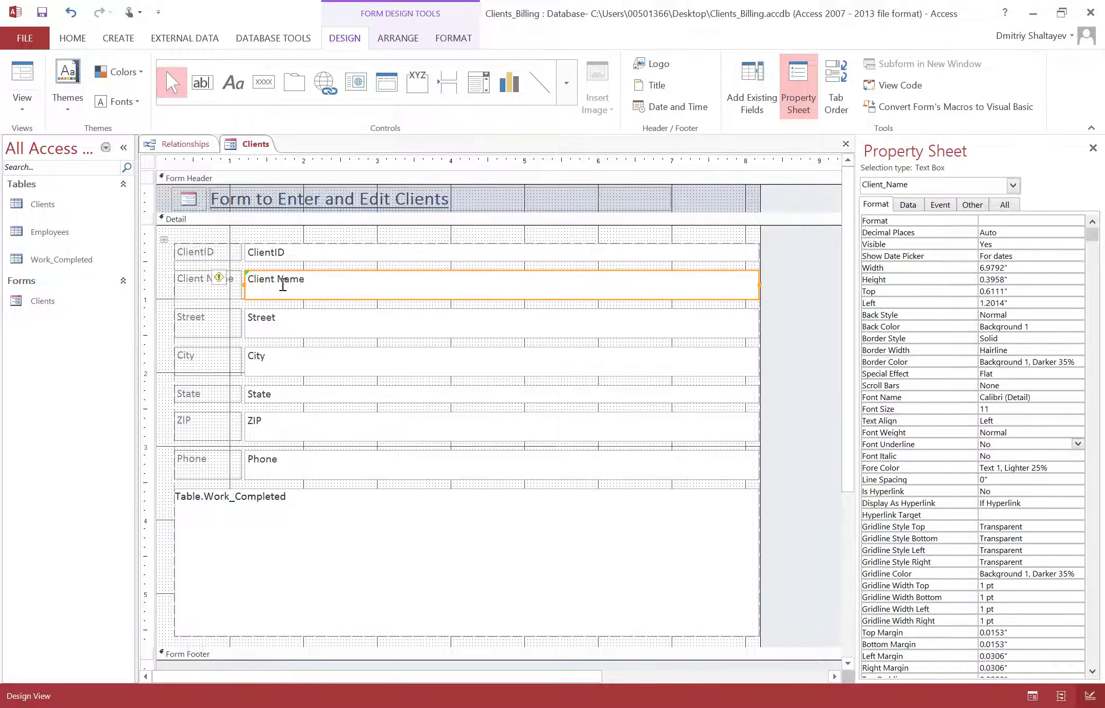
pyautogui.click(281, 280)
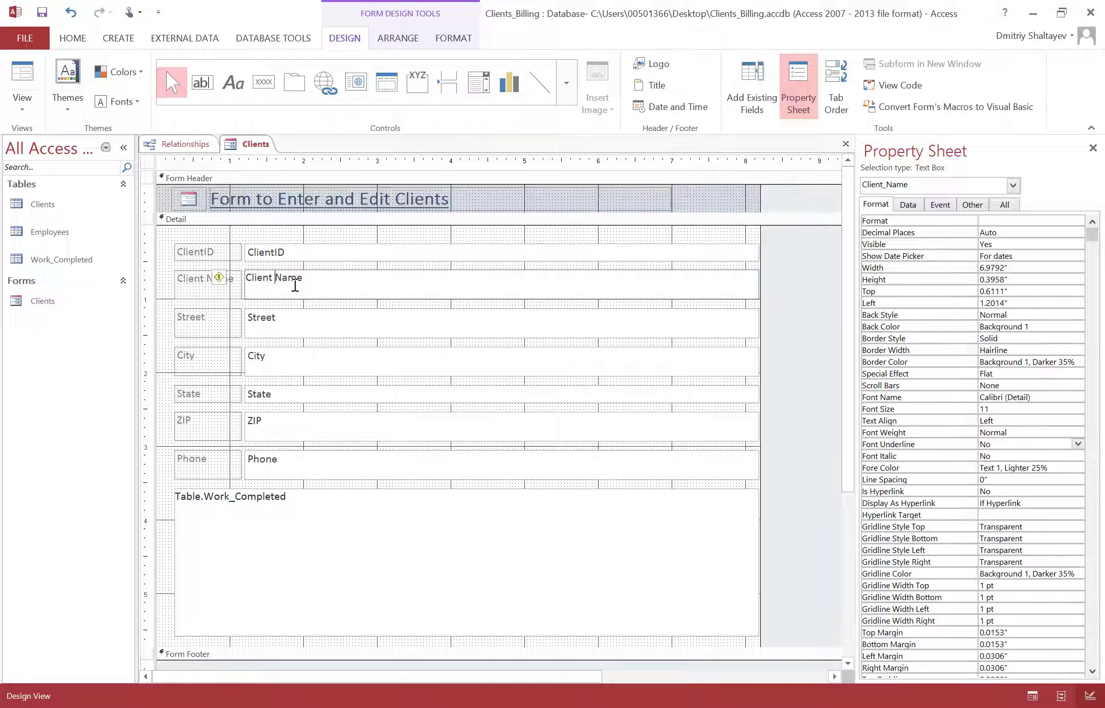
pyautogui.press('BackSpace')
pyautogui.write('_')
pyautogui.click(29, 102)
pyautogui.click(61, 138)
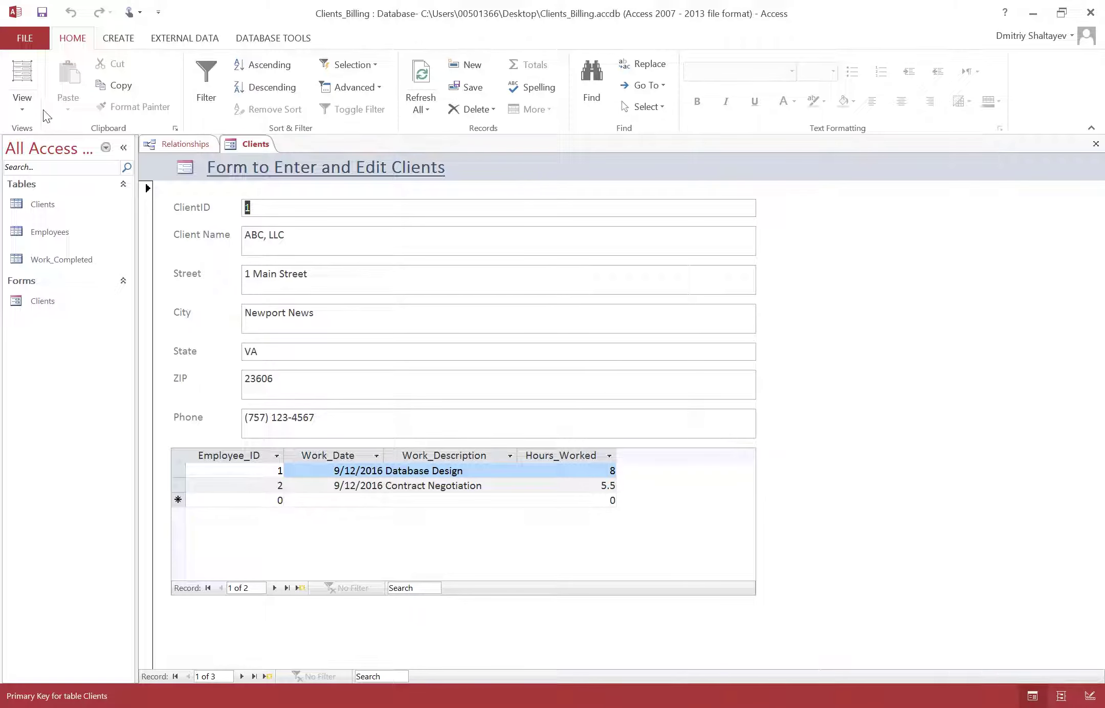
pyautogui.click(21, 109)
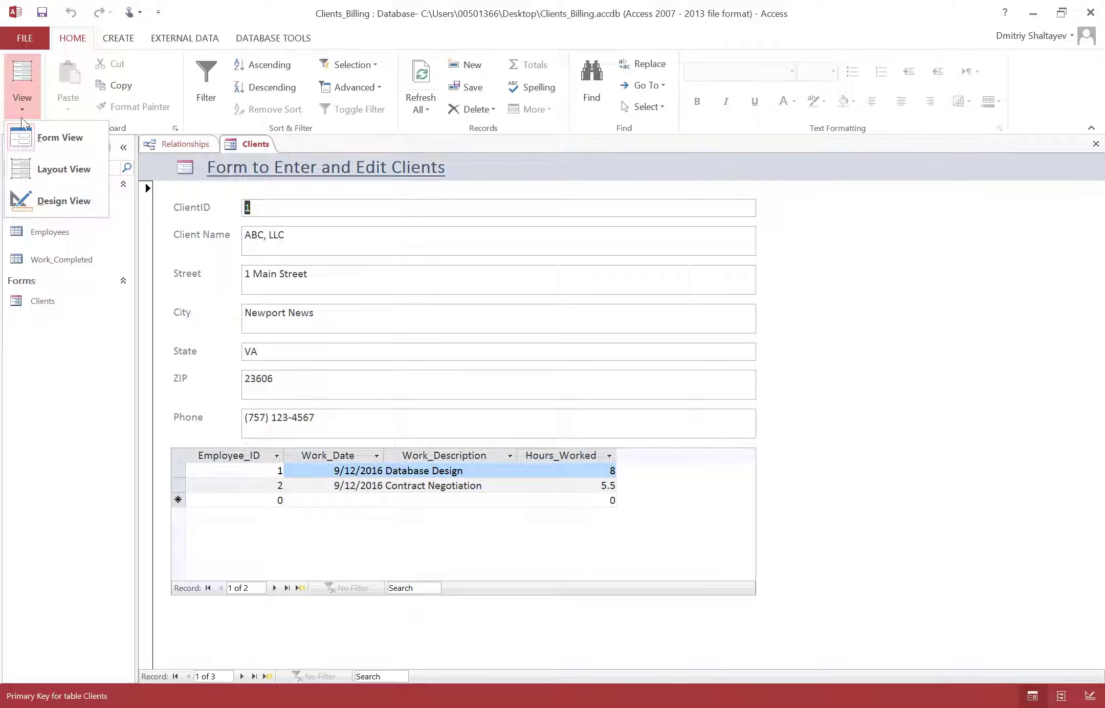
pyautogui.click(71, 207)
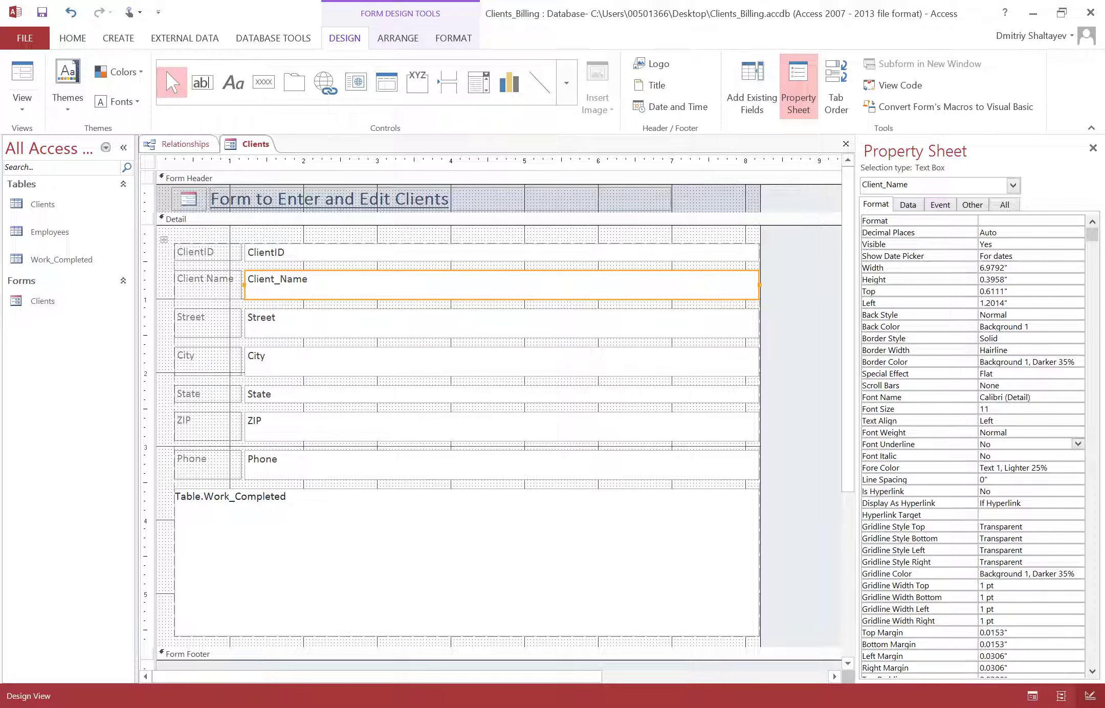
pyautogui.click(829, 680)
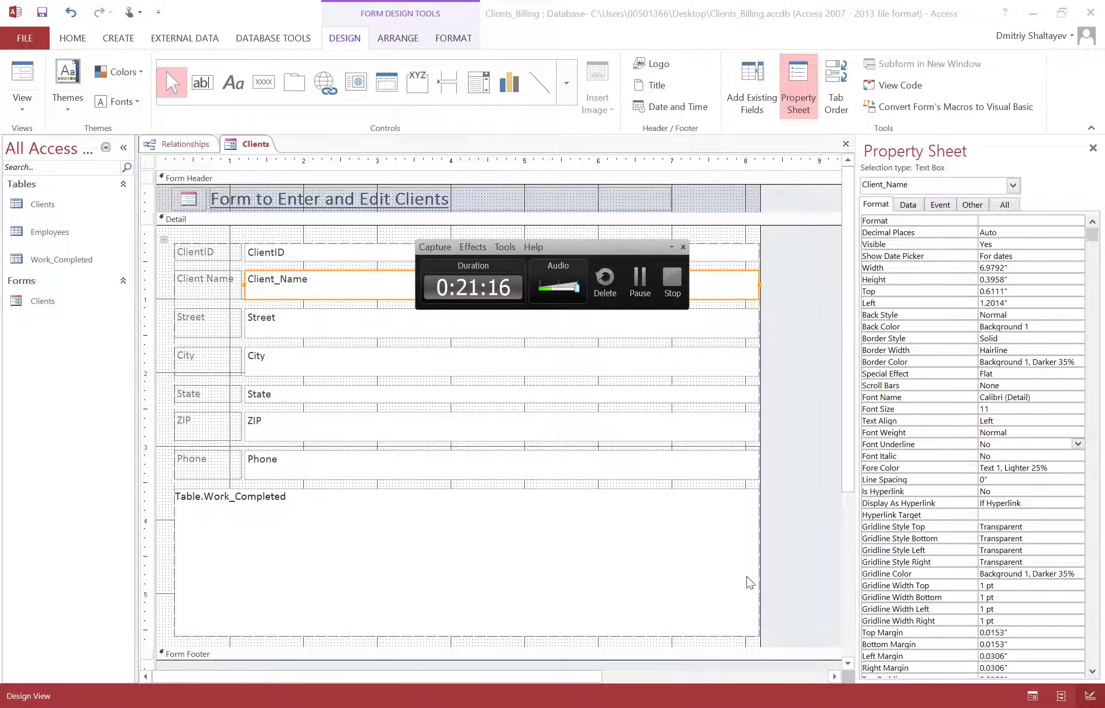